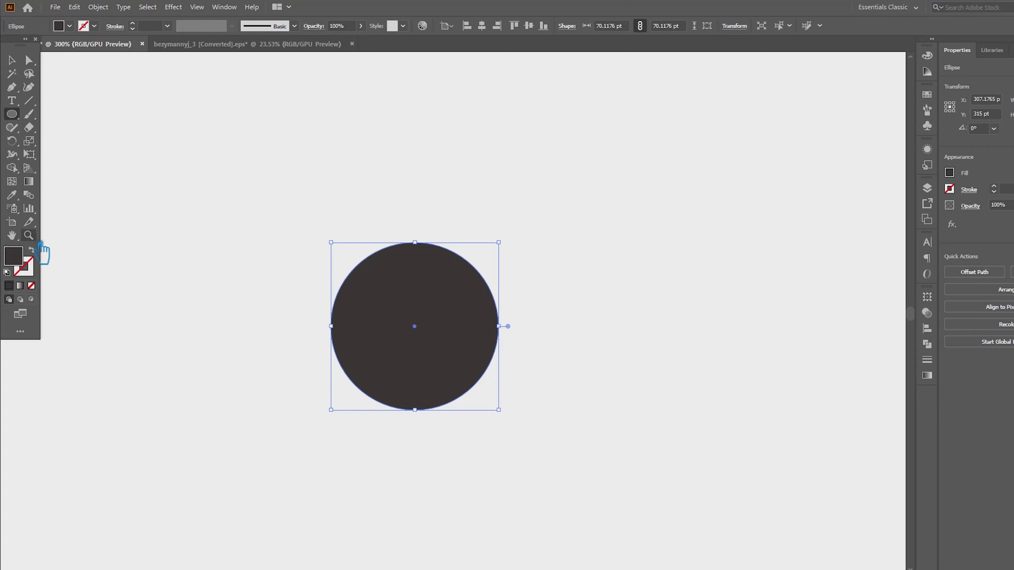
- Turn the circle into a 1 pt outline and Alt-scale a smaller copy inside it
click(42, 255)
click(11, 60)
click(368, 186)
click(505, 240)
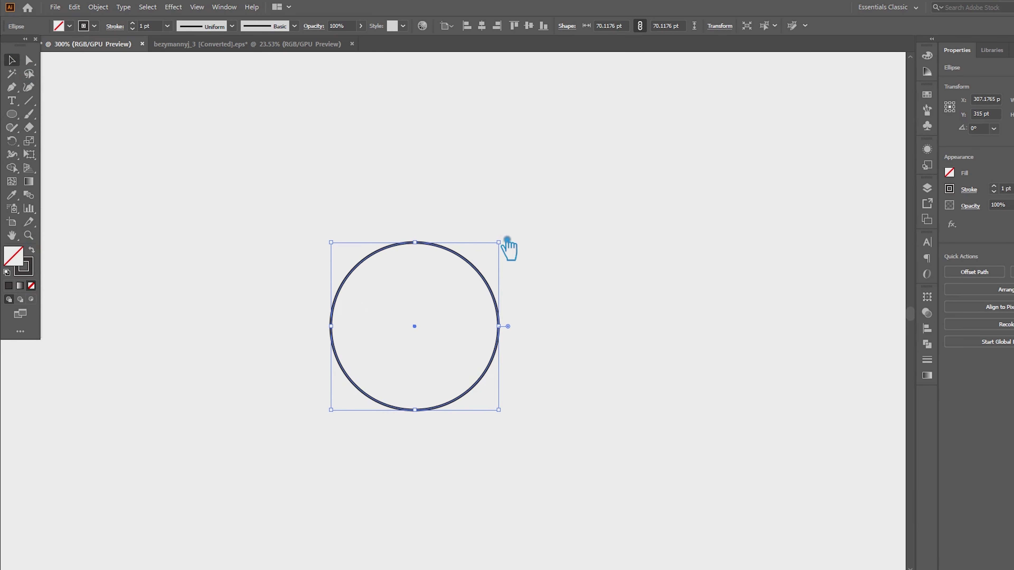
click(509, 248)
drag(508, 248, 494, 262)
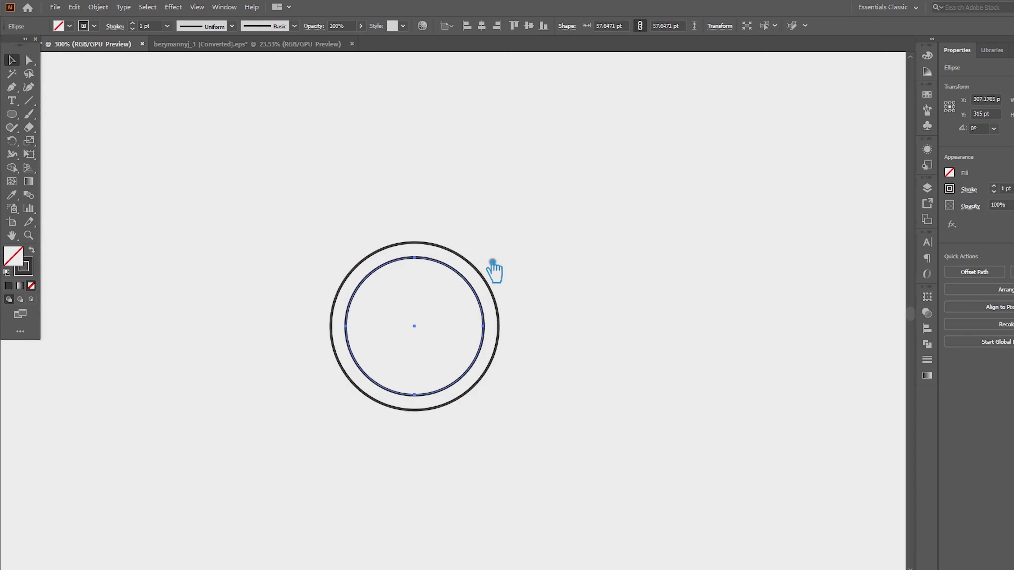
- Repeat the scale-copy four times with Ctrl+D, down to a ring of about 9.89 pt
key(ctrl+d)
key(ctrl+d)
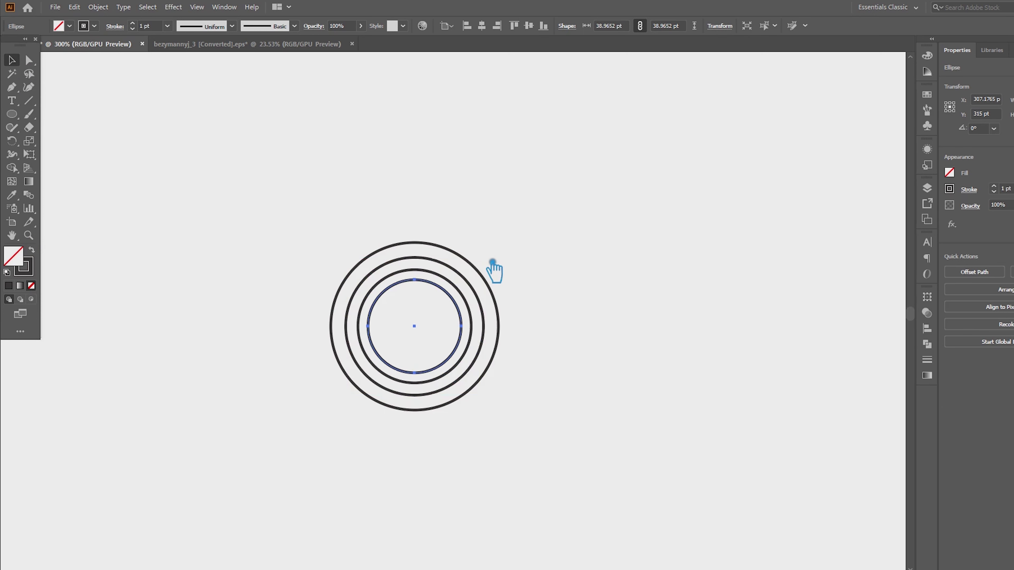
key(ctrl+d)
key(ctrl+d)
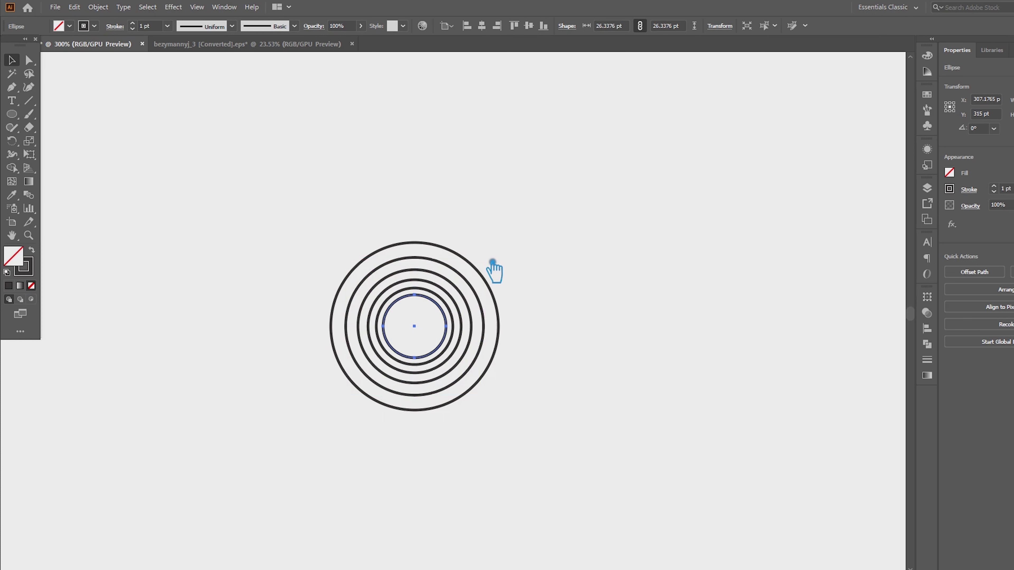
key(ctrl+d)
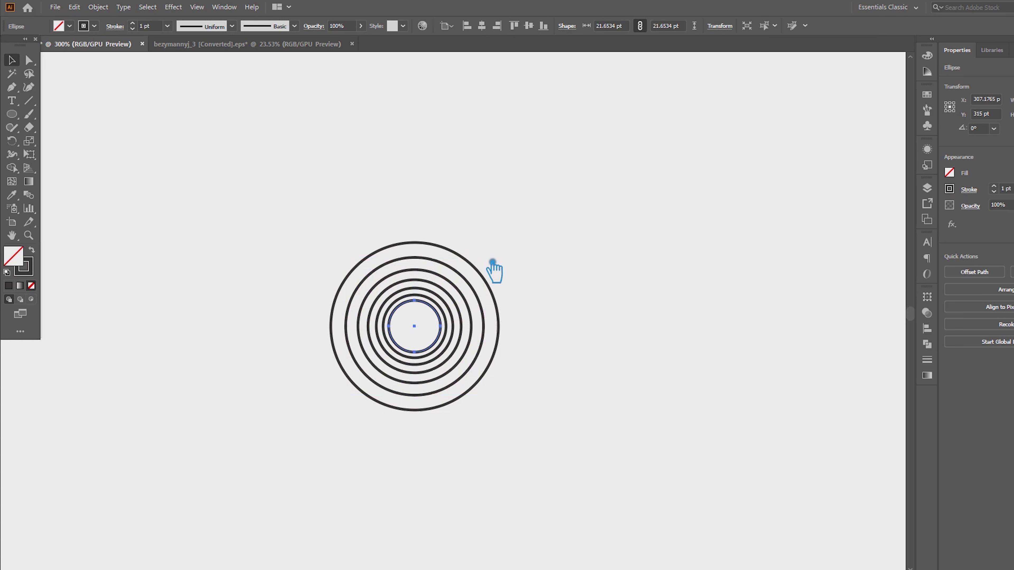
key(ctrl+d)
key(ctrl+d)
key(ctrl+d)
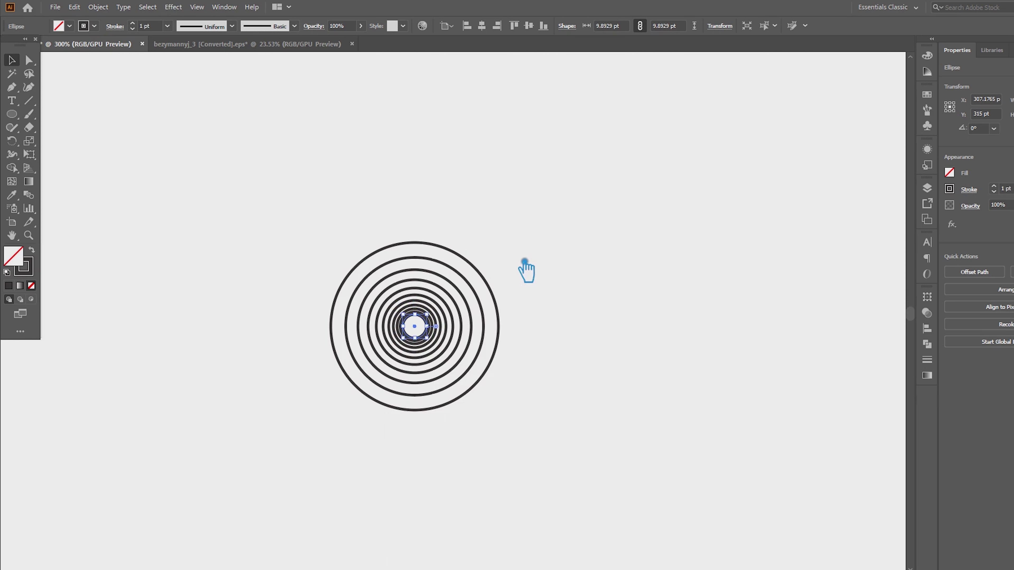
click(524, 262)
click(437, 325)
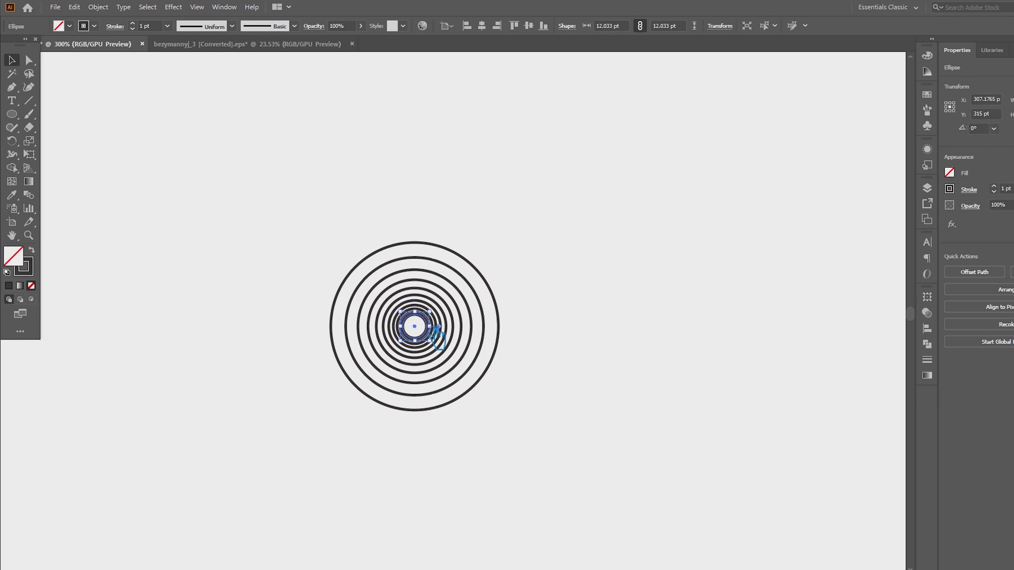
click(509, 338)
click(437, 330)
click(535, 329)
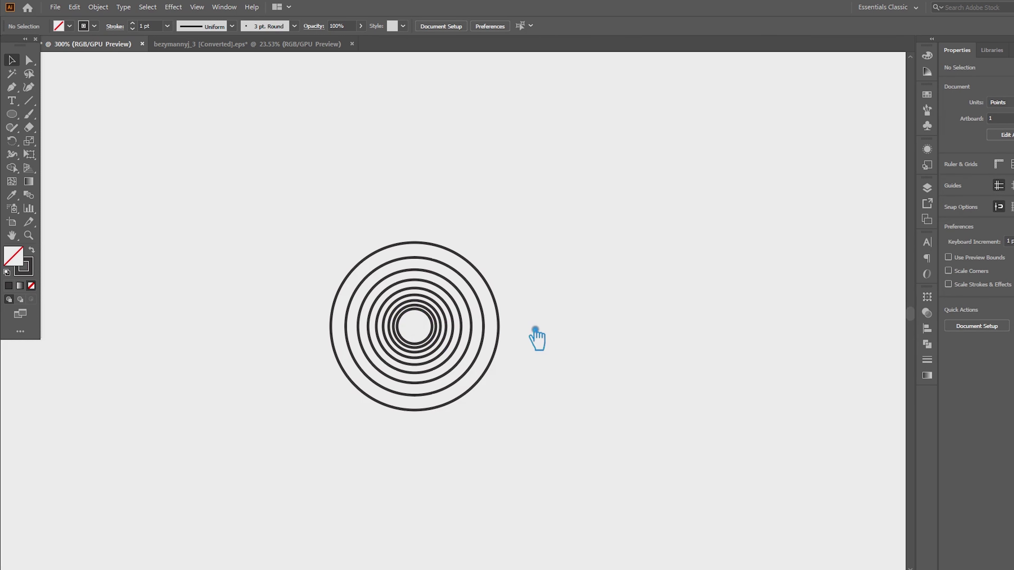
- Draw a stroke-less vertical line and centre it on the circles both ways
click(28, 101)
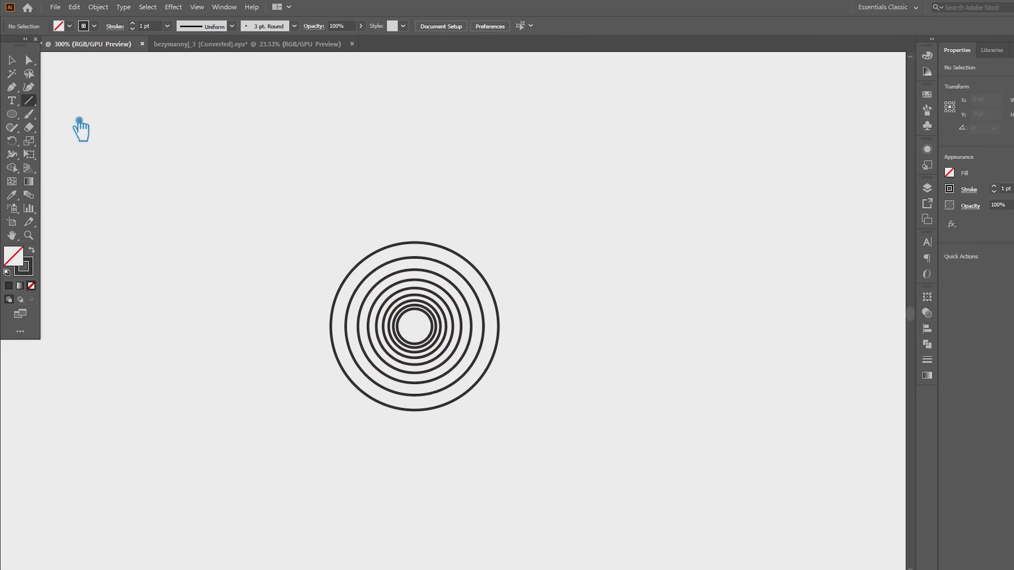
drag(387, 172, 396, 493)
click(12, 60)
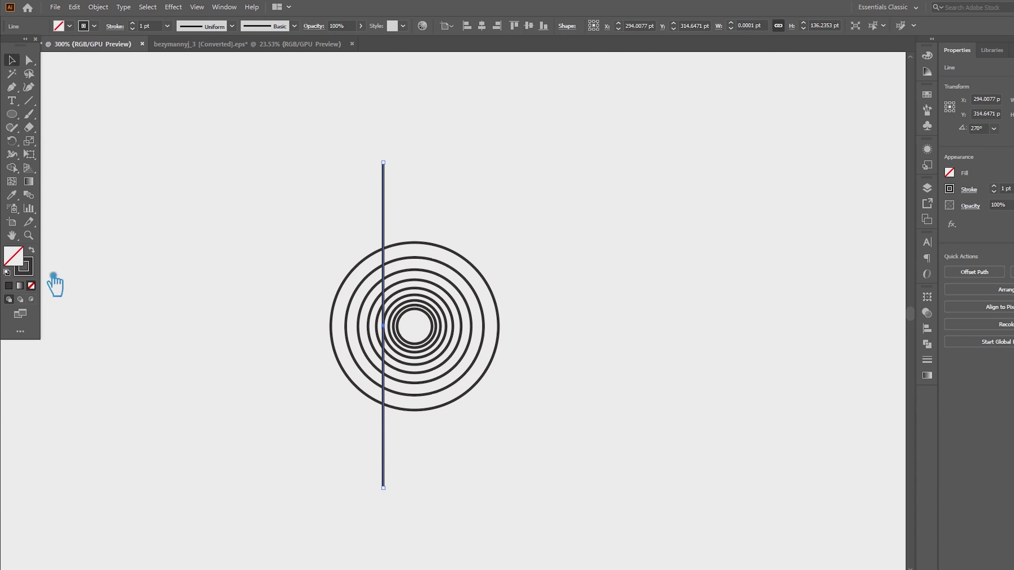
click(32, 285)
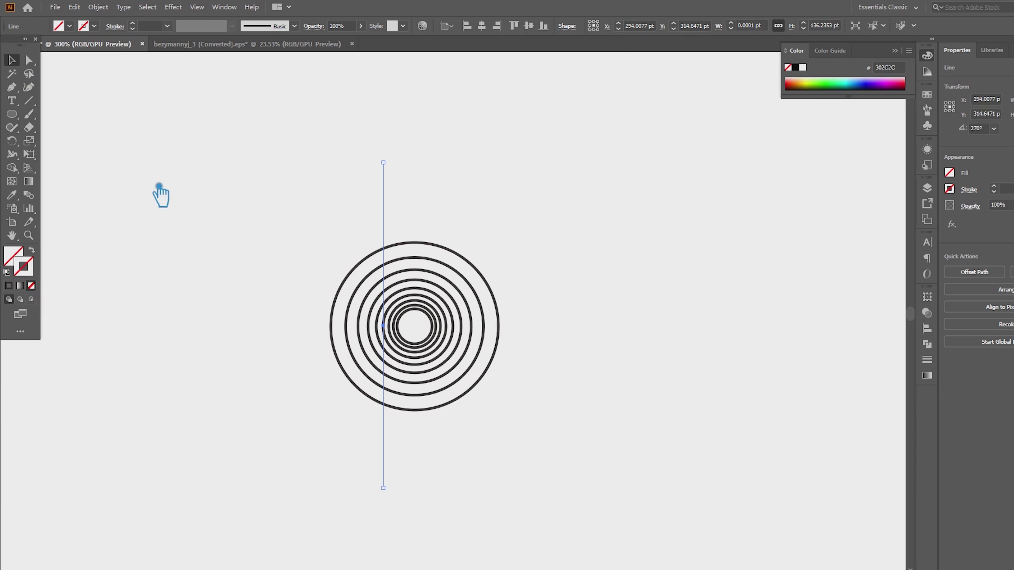
drag(556, 422, 267, 187)
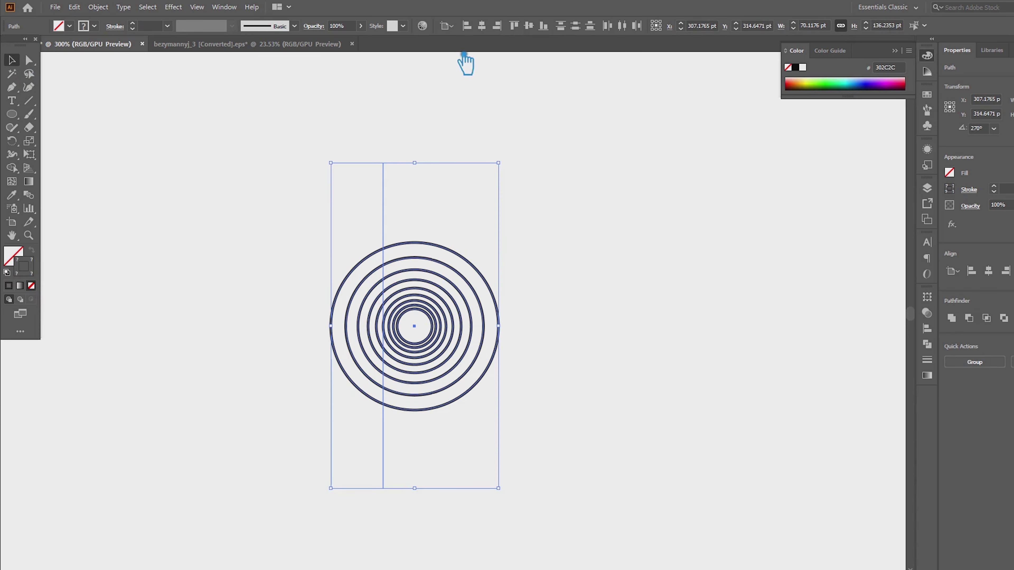
click(497, 26)
click(542, 28)
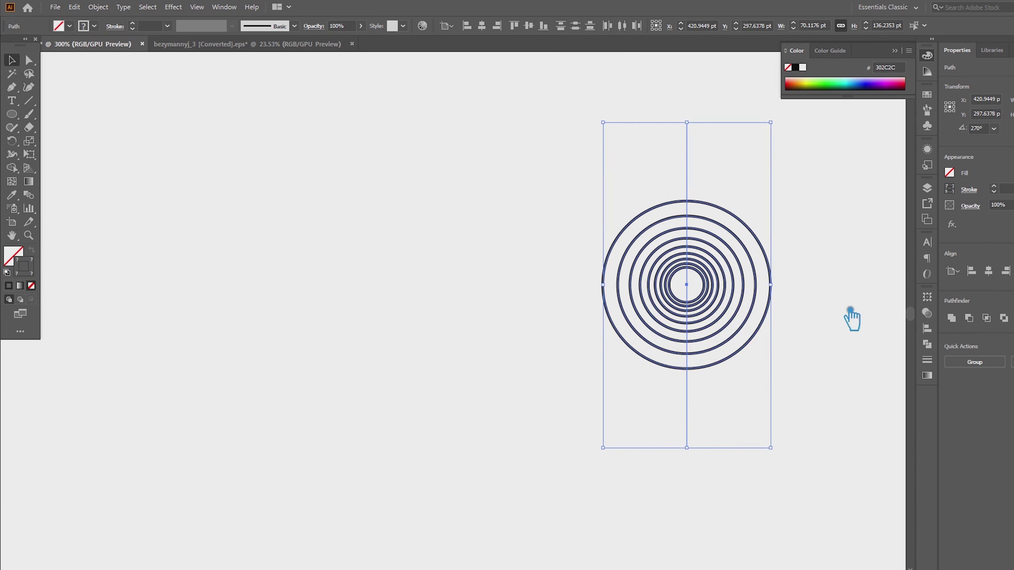
drag(838, 307, 633, 339)
key(ctrl+shift+a)
- Rotate a horizontal copy of the line, expand everything, and Pathfinder-divide the circles
click(481, 184)
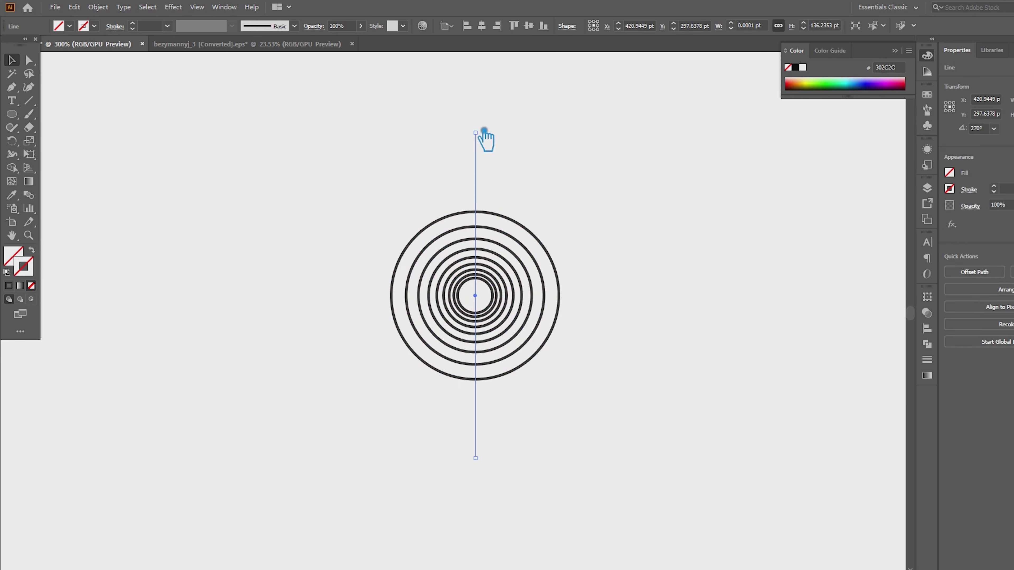
drag(488, 133, 589, 267)
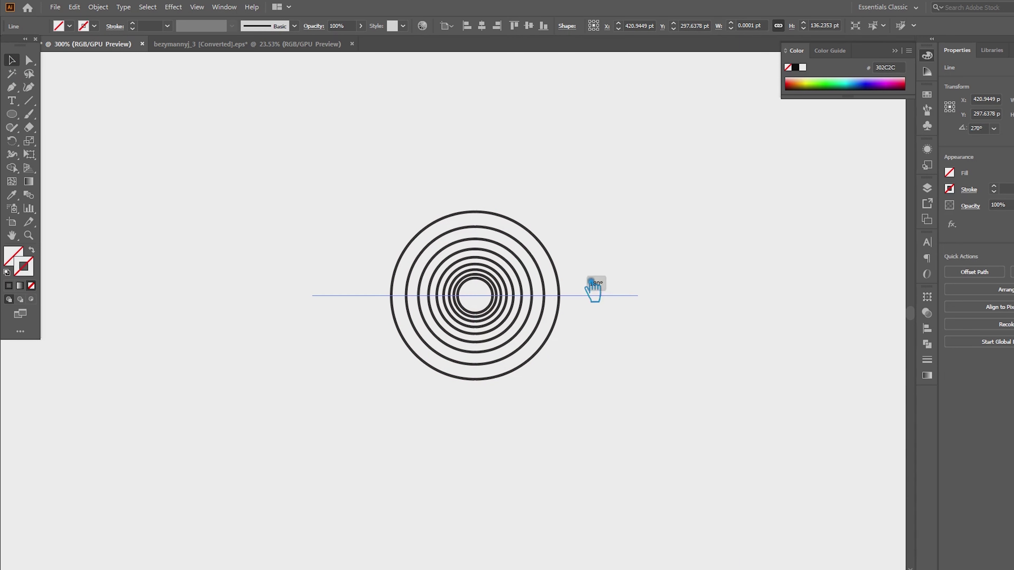
key(ctrl+a)
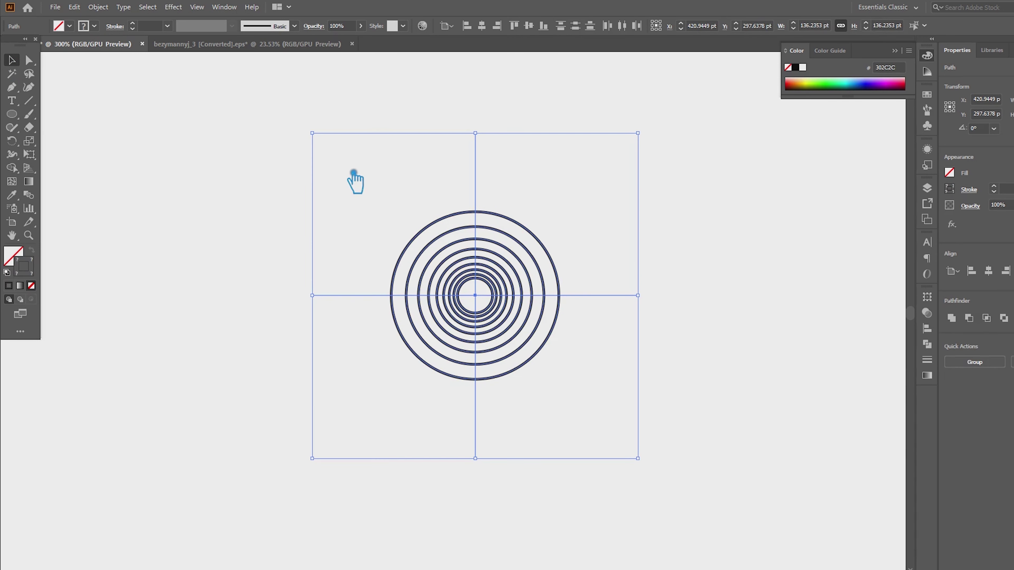
click(98, 7)
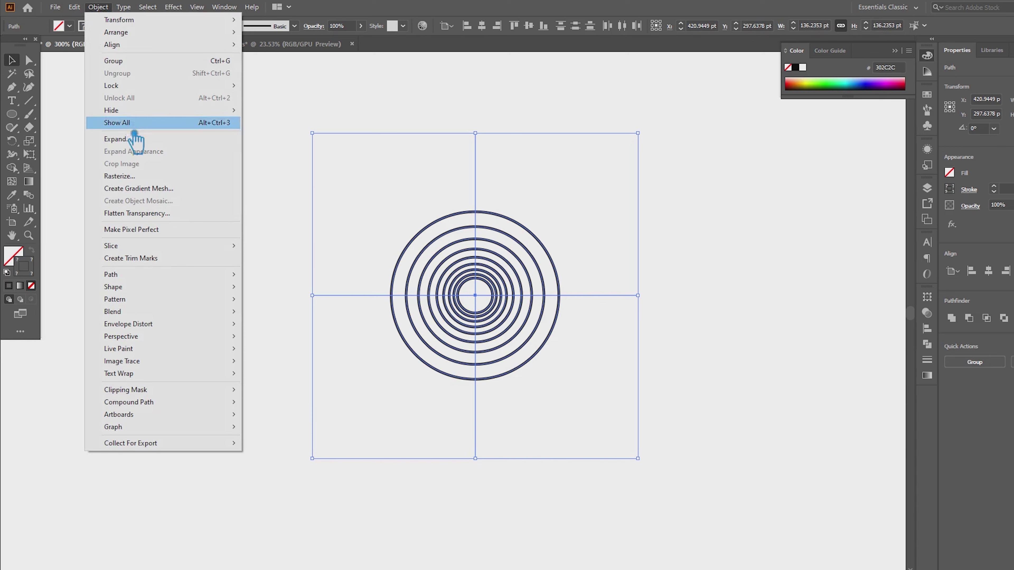
click(128, 137)
click(512, 361)
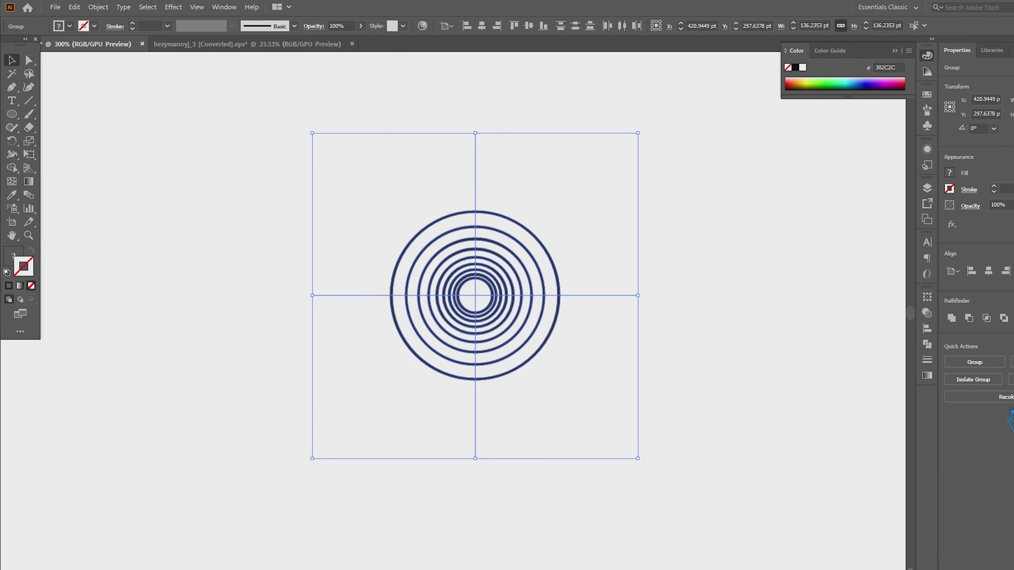
click(1010, 318)
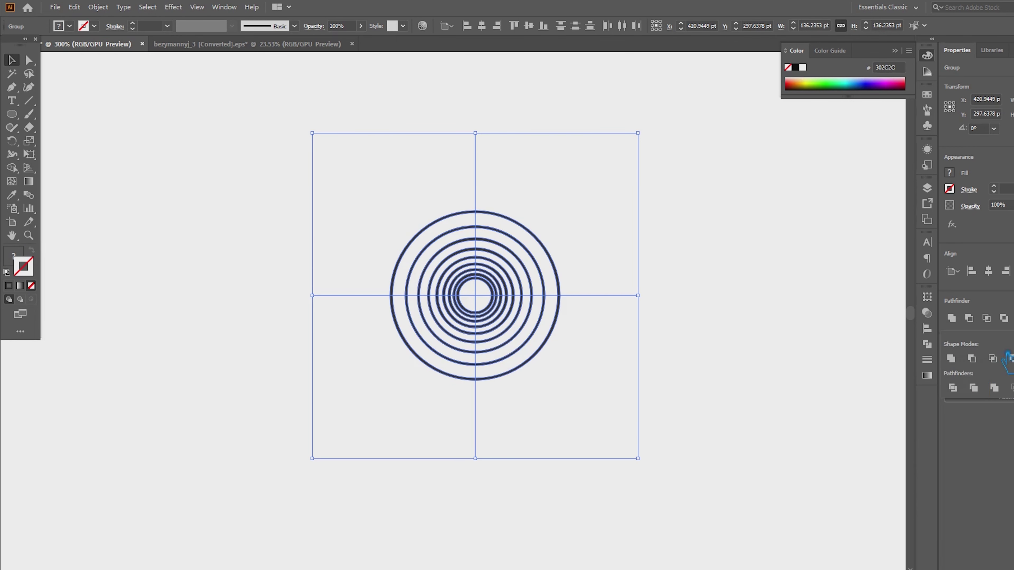
click(962, 394)
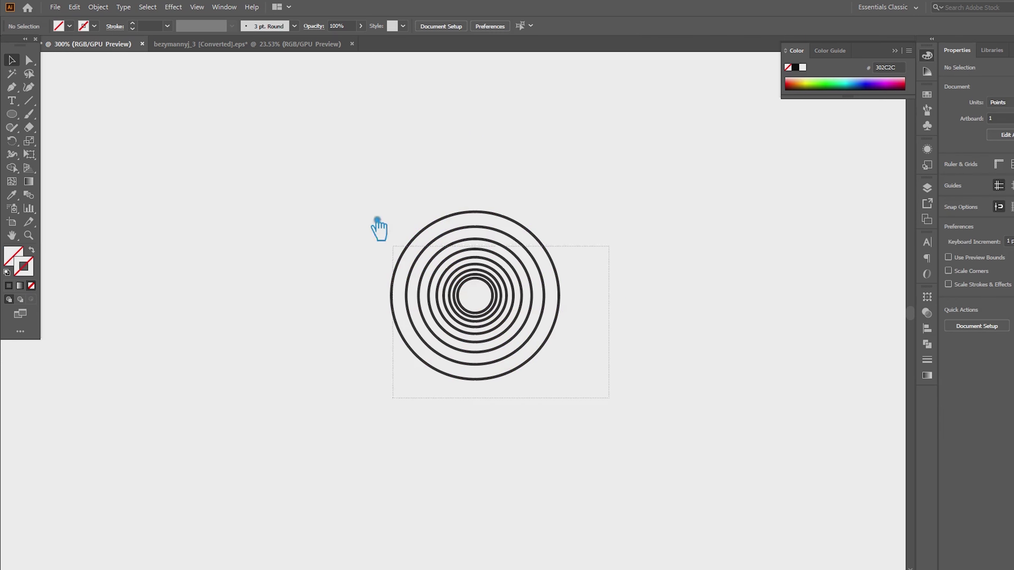
- Ungroup the divided circles and delete the lower and left halves, leaving quarter arcs
right_click(479, 334)
click(583, 413)
drag(589, 411, 373, 320)
key(Delete)
drag(389, 171, 475, 336)
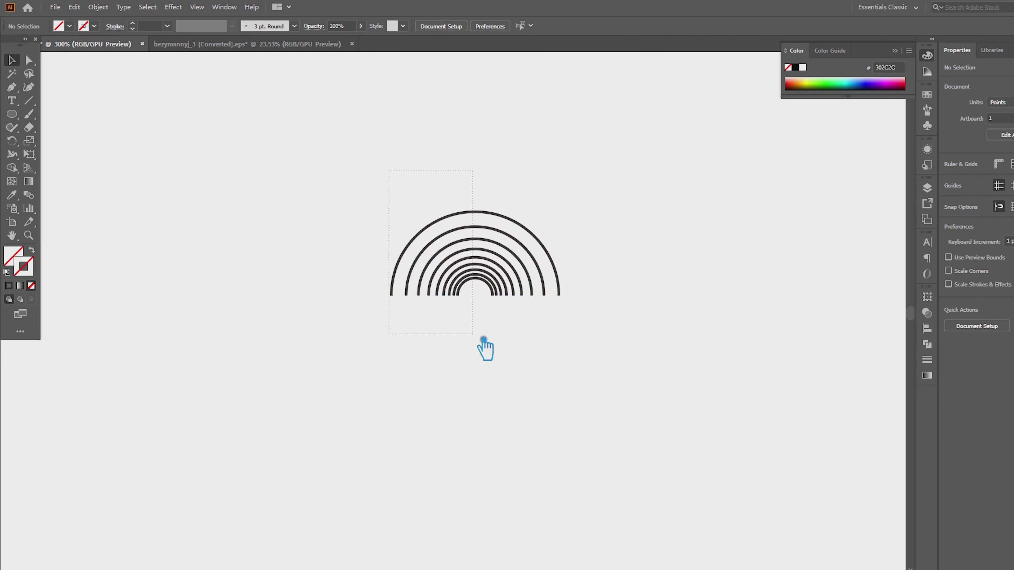
key(Delete)
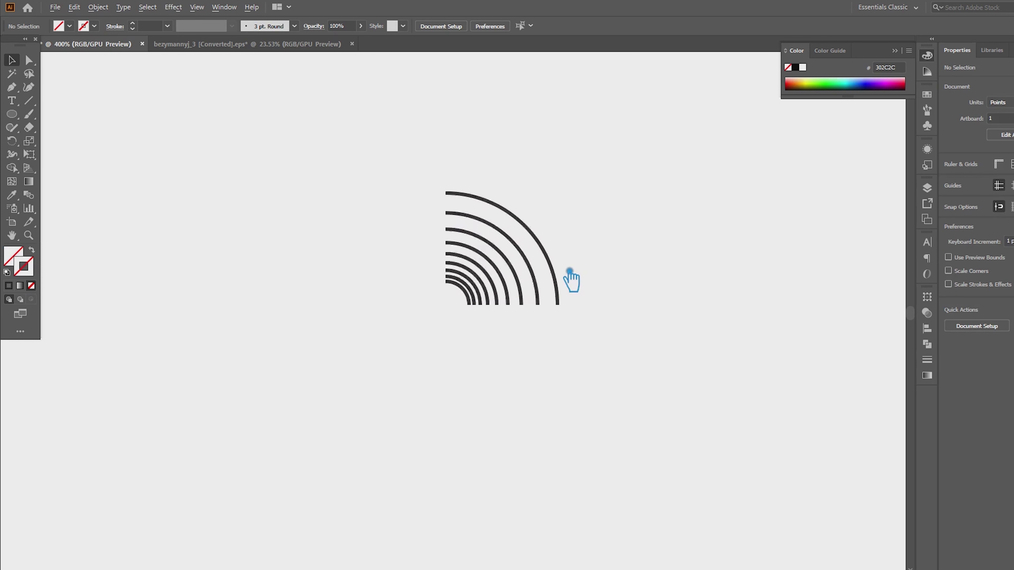
- Reflect a copy of the quarter arcs horizontally and place it directly above
click(227, 201)
right_click(228, 198)
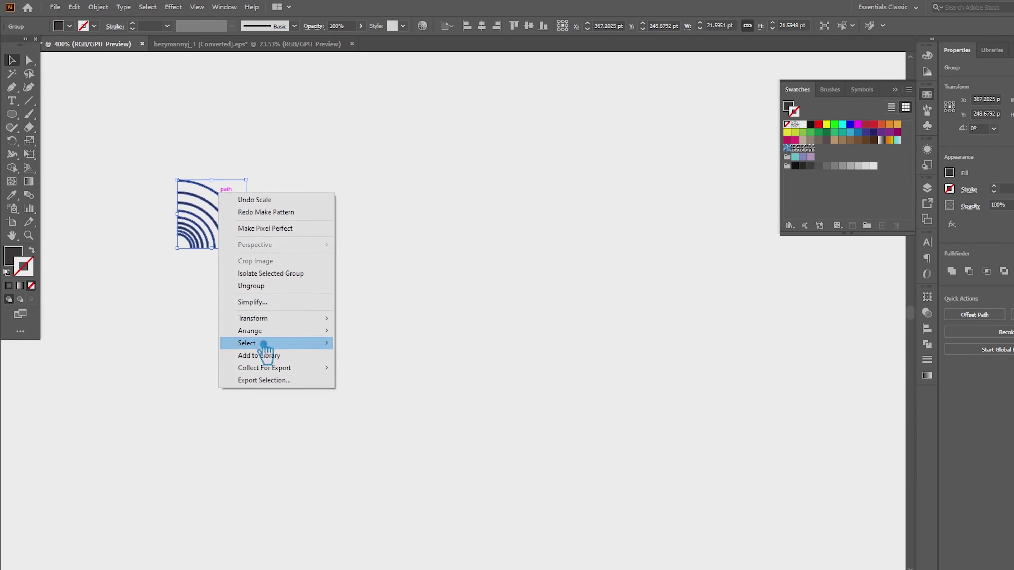
mouse_move(253, 317)
click(387, 363)
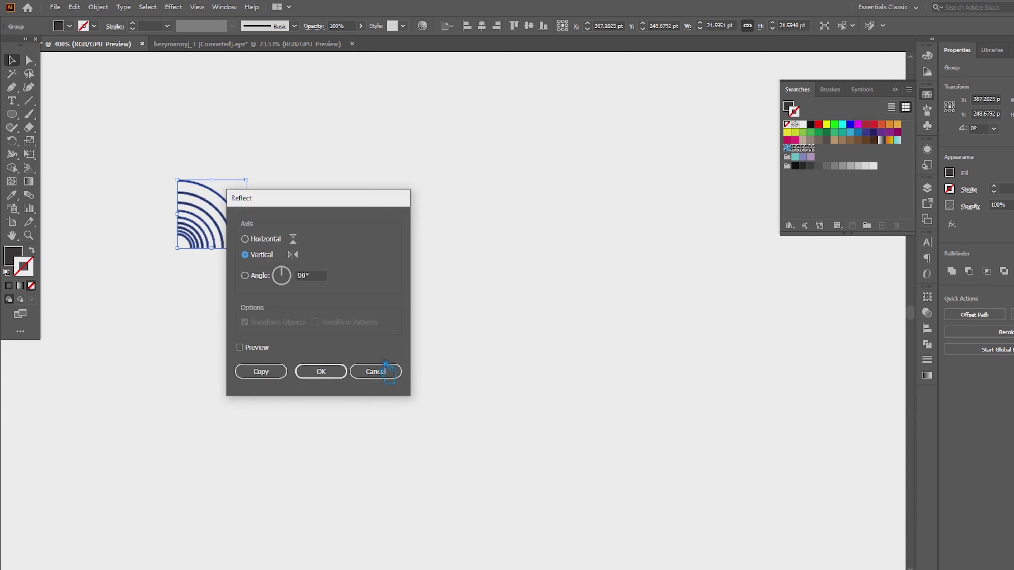
click(258, 347)
click(260, 371)
click(335, 358)
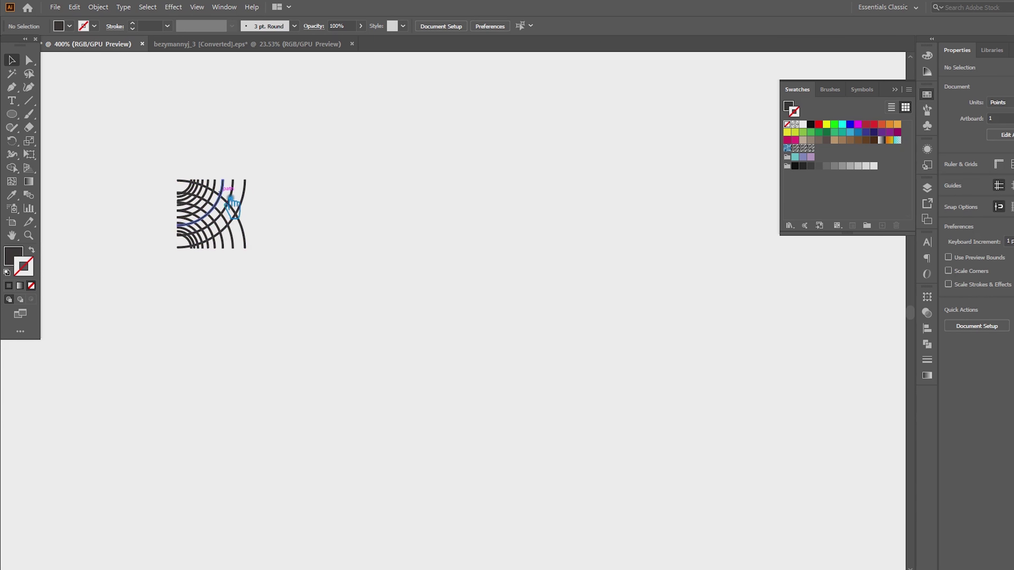
drag(237, 199, 238, 132)
- At high zoom, lower the upper arcs about 0.6 pt to meet the bands, then reselect both halves
scroll(280, 168, up, 4)
click(351, 233)
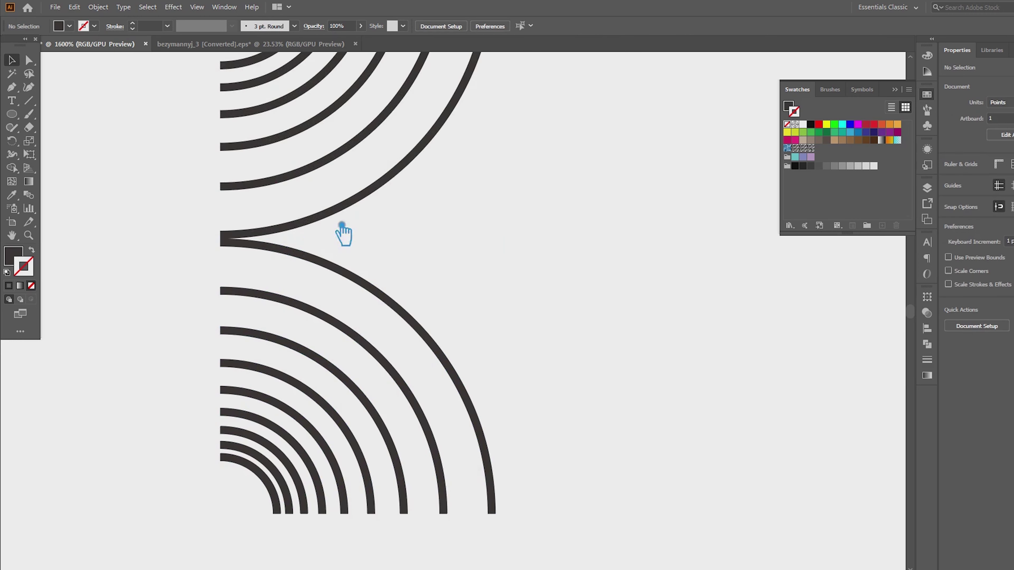
drag(276, 229, 276, 241)
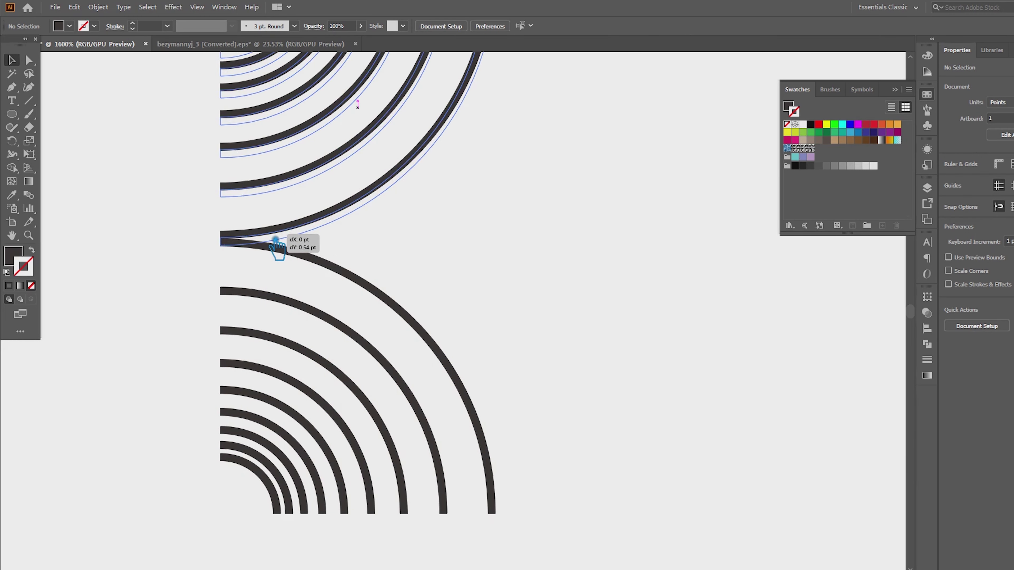
drag(276, 241, 261, 253)
scroll(261, 254, up, 5)
drag(483, 230, 485, 255)
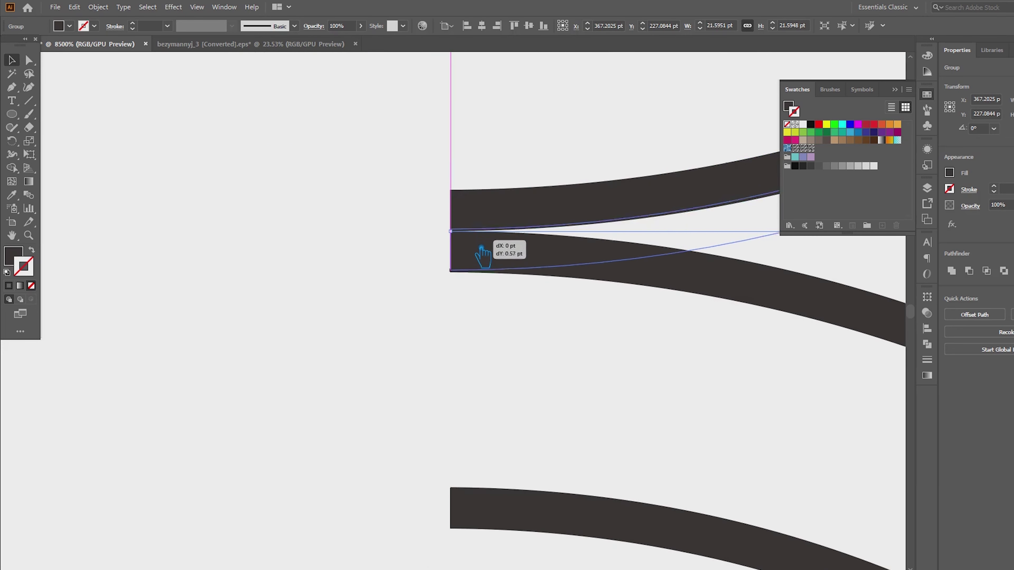
drag(484, 255, 486, 254)
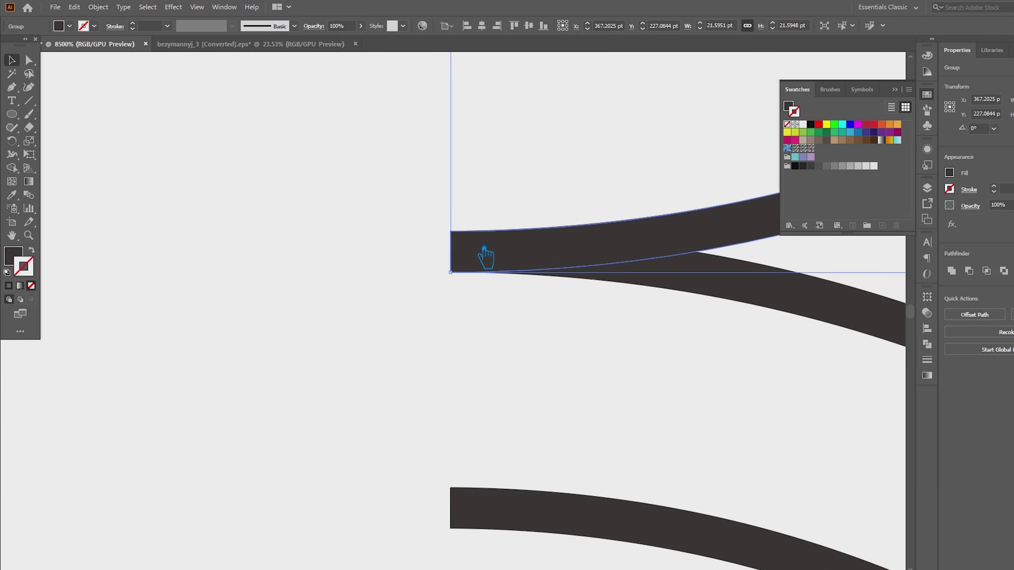
scroll(381, 286, right, 5)
scroll(382, 286, down, 5)
scroll(381, 286, down, 5)
click(653, 332)
drag(327, 198, 303, 168)
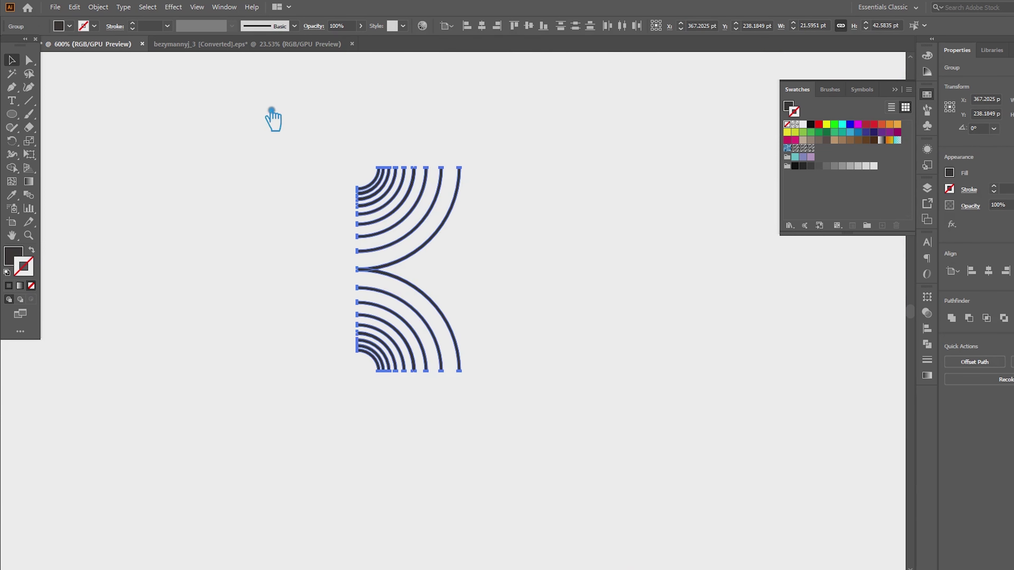
- Reflect a copy of the arc group on the vertical axis and place it right of the original
right_click(409, 219)
mouse_move(440, 343)
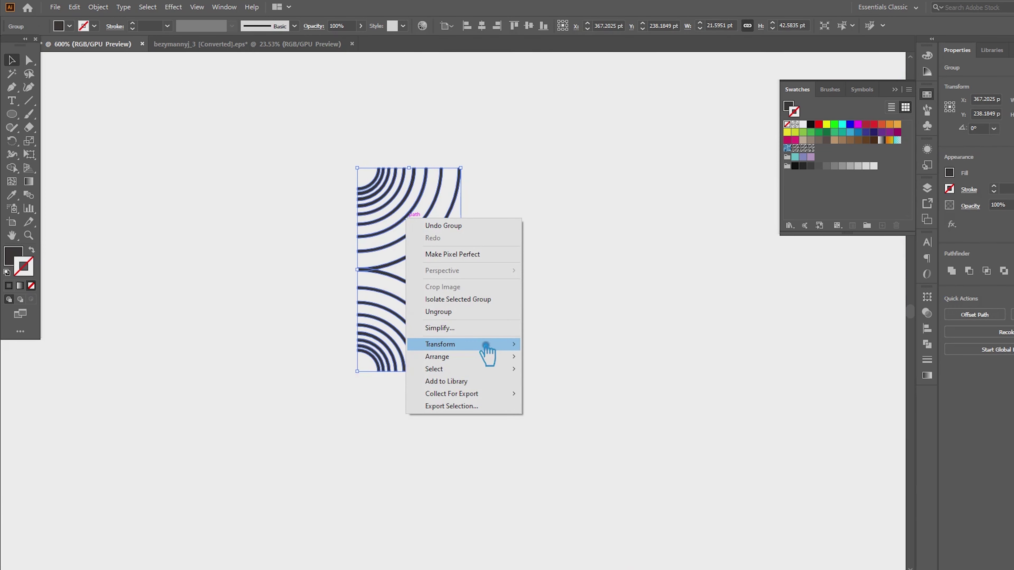
click(589, 386)
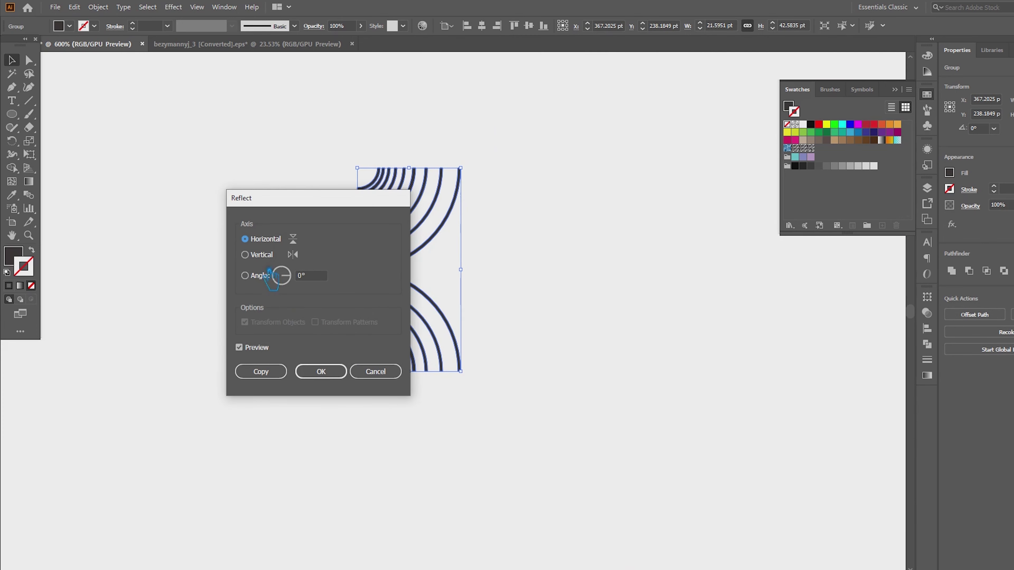
click(256, 255)
click(279, 373)
click(482, 295)
drag(453, 273, 555, 276)
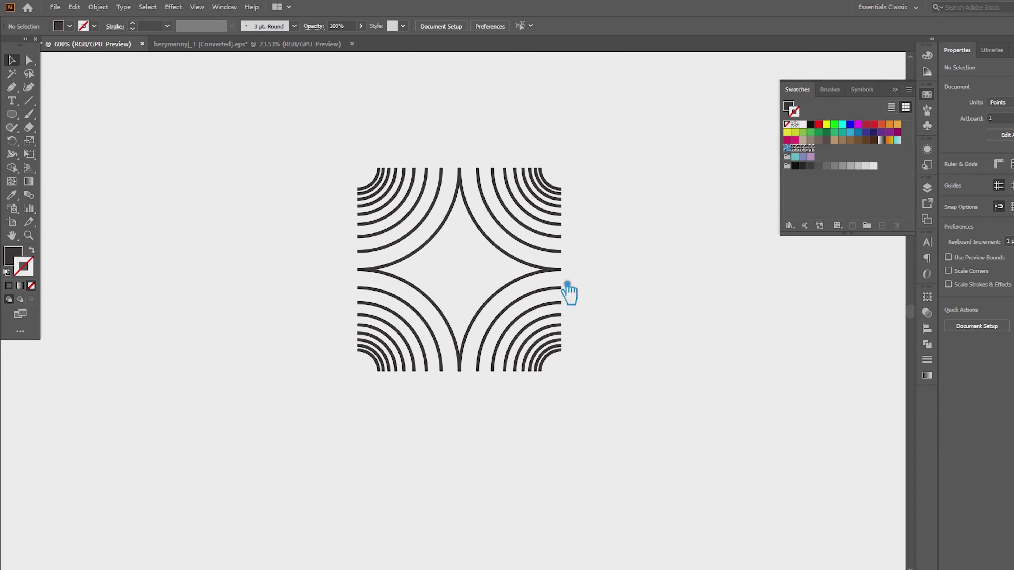
click(522, 264)
- Select all the tile artwork and group it
click(714, 265)
drag(652, 449, 332, 150)
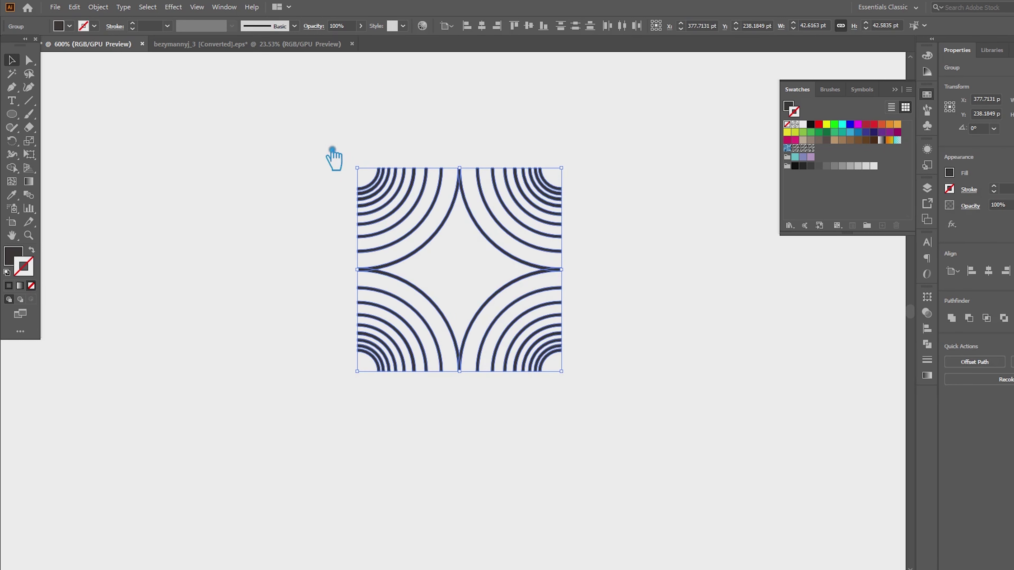
click(679, 335)
drag(606, 363, 314, 163)
right_click(469, 214)
click(519, 316)
click(615, 311)
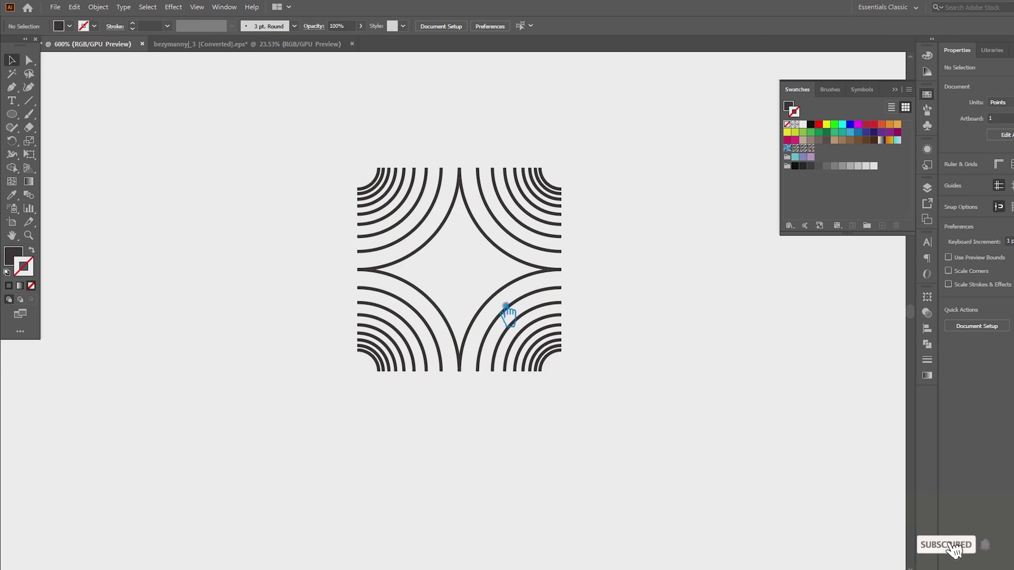
- Reselect the whole tile group and ungroup it again
click(419, 250)
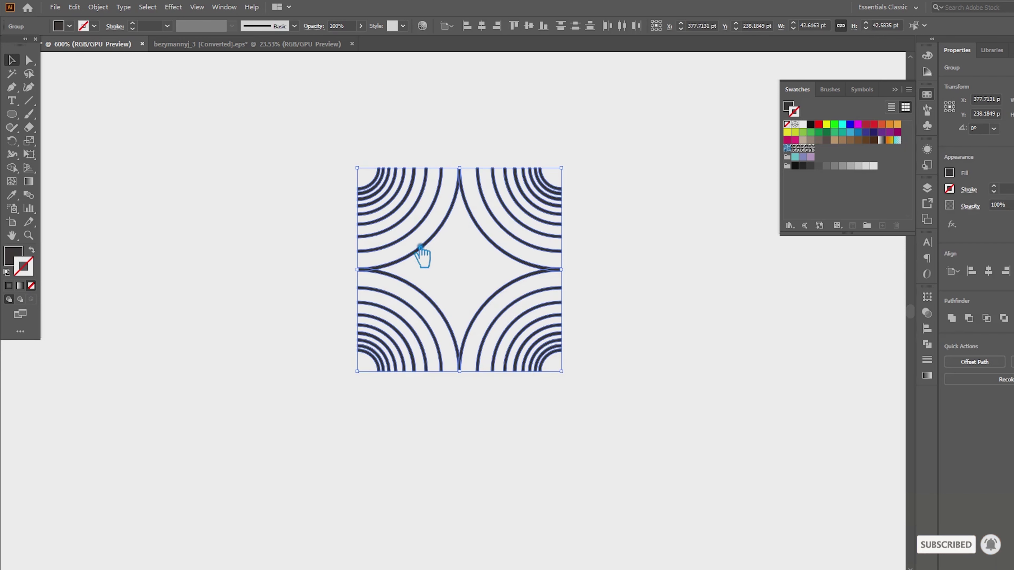
click(739, 267)
click(513, 262)
drag(651, 416, 293, 167)
right_click(419, 213)
click(459, 308)
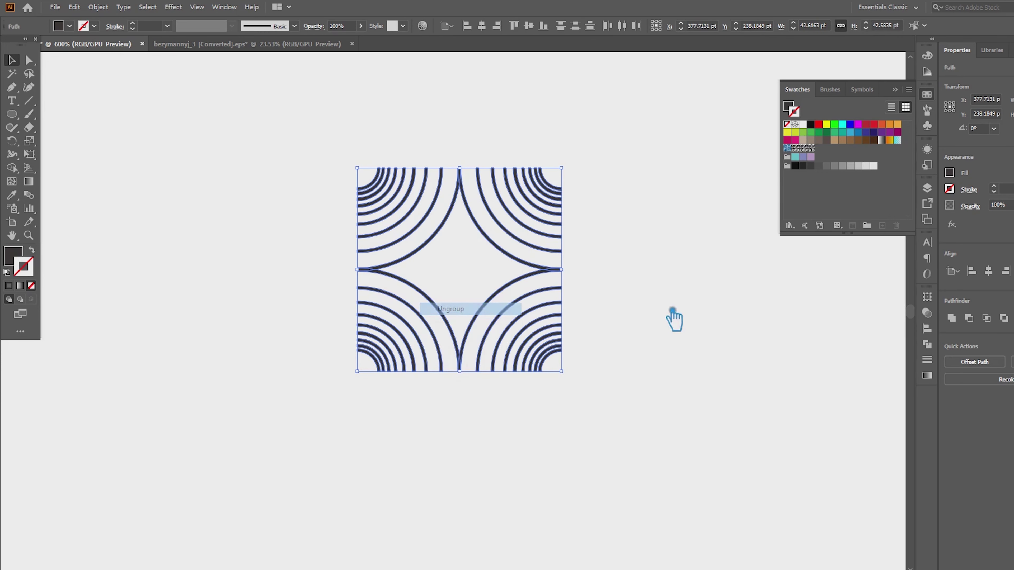
click(654, 312)
- Scale the central star curves down and repeat twice for nested stars down to about 6.72 pt
drag(512, 294, 419, 253)
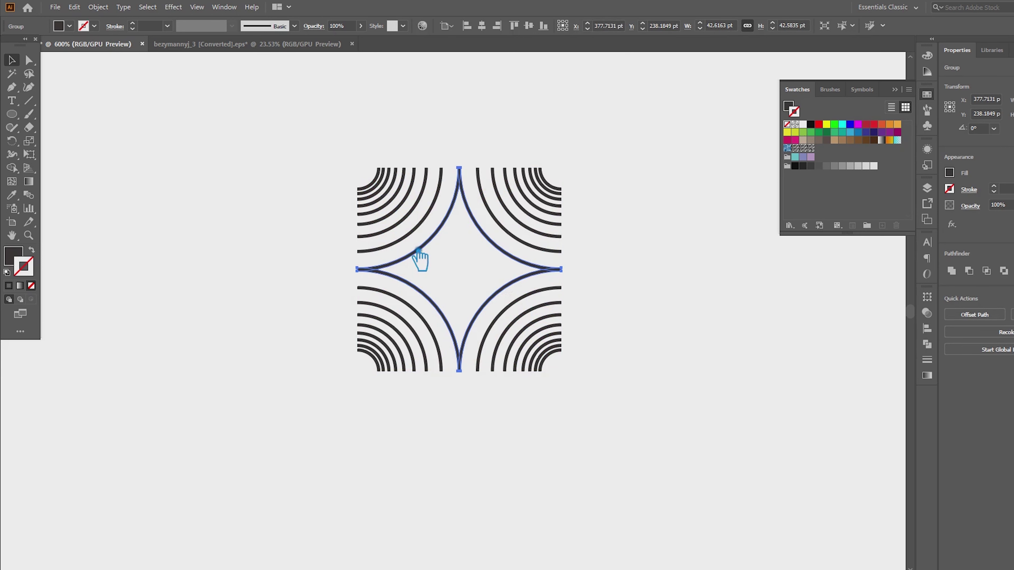
mouse_move(570, 174)
mouse_down()
mouse_move(525, 212)
mouse_move(536, 215)
mouse_up()
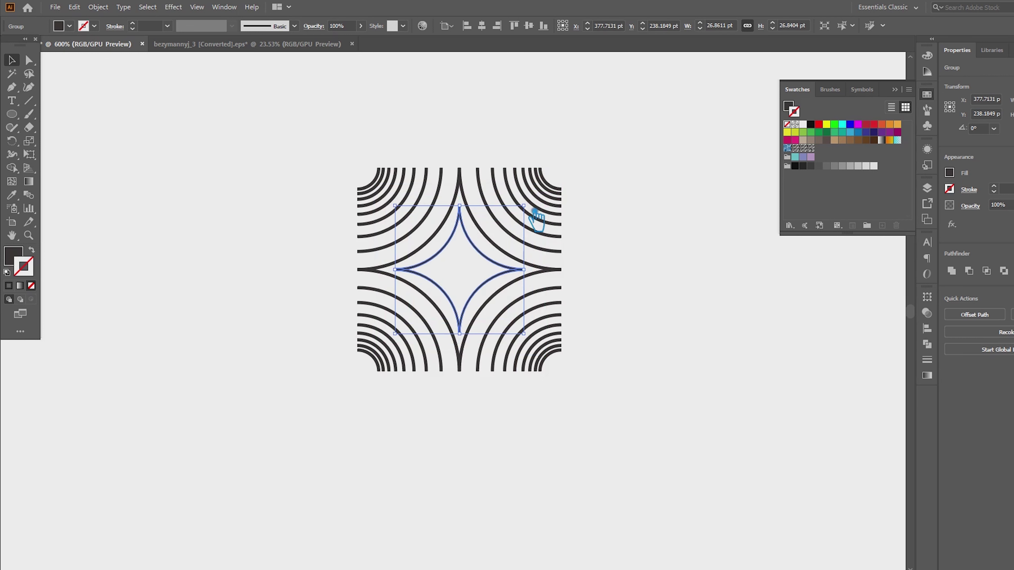
key(ctrl+d)
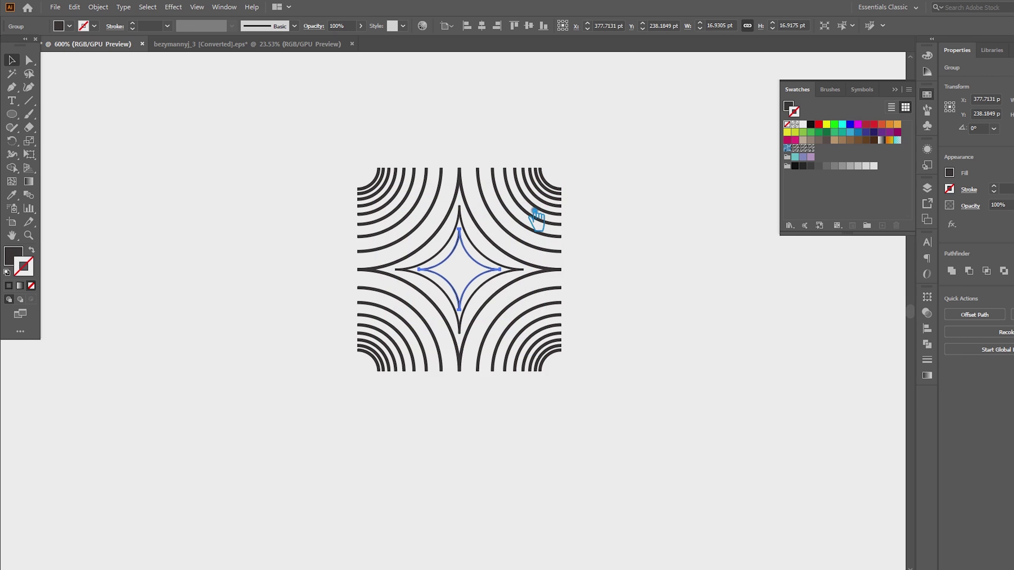
key(ctrl+d)
key(ctrl+d)
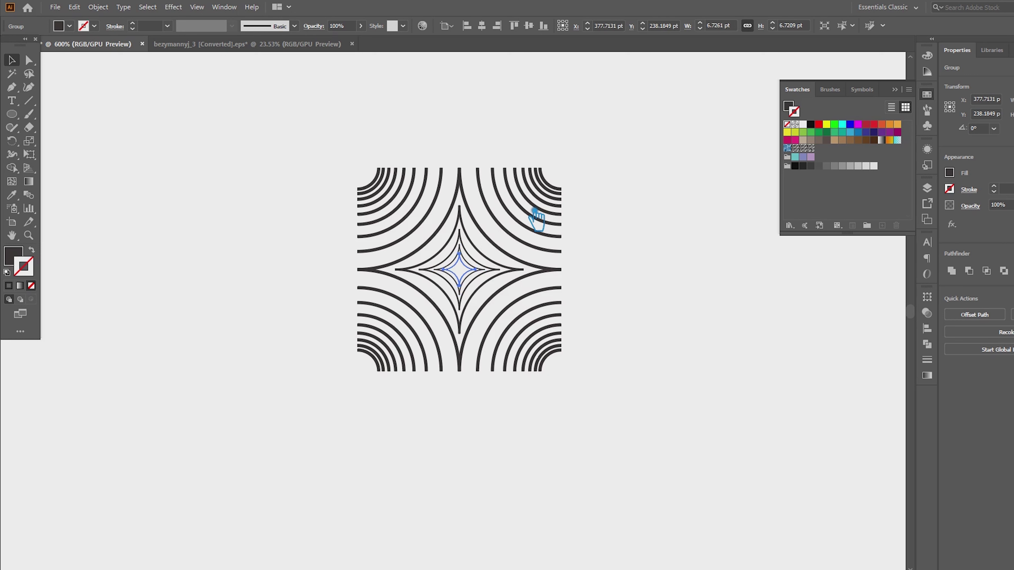
click(709, 227)
drag(668, 448, 217, 129)
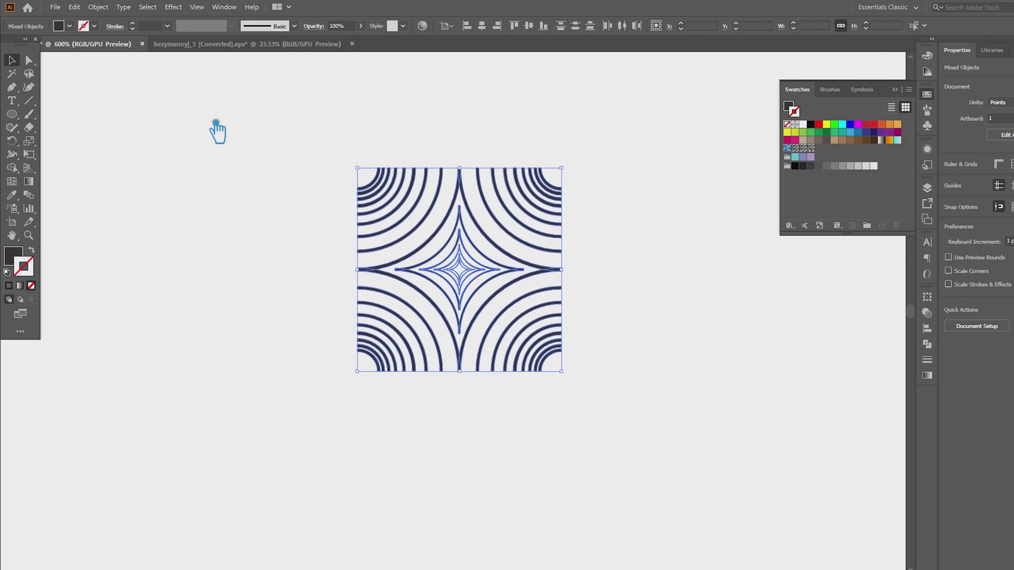
- Group the tile artwork and give it a purple fill
key(ctrl+g)
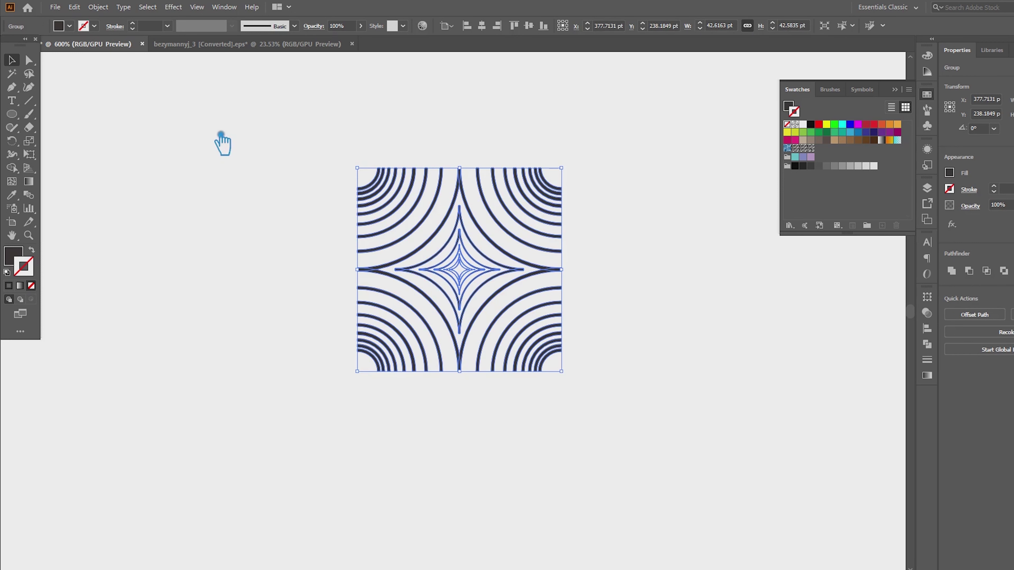
double_click(23, 258)
mouse_move(772, 242)
mouse_down()
mouse_move(767, 209)
mouse_move(676, 206)
mouse_up()
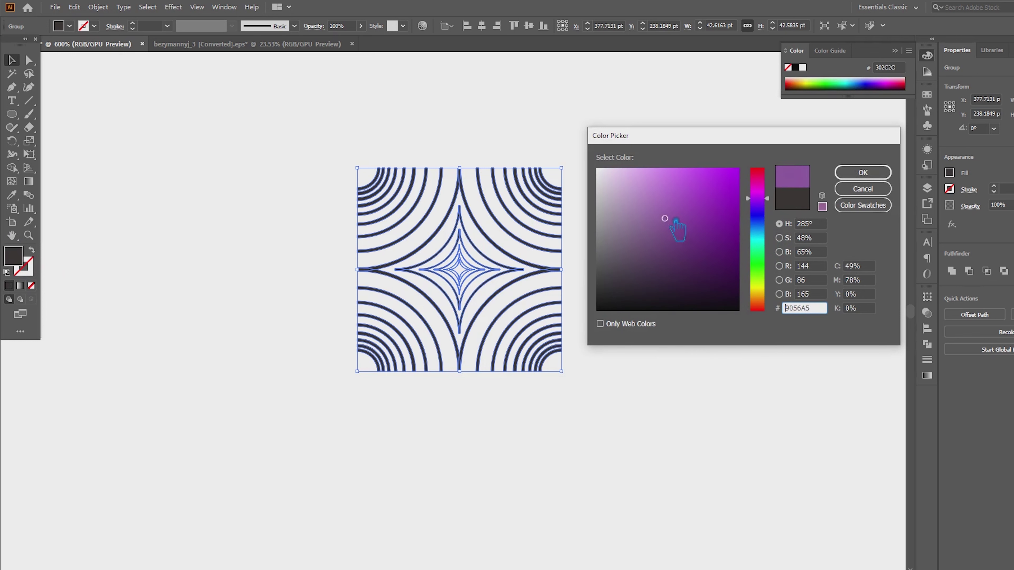
click(862, 172)
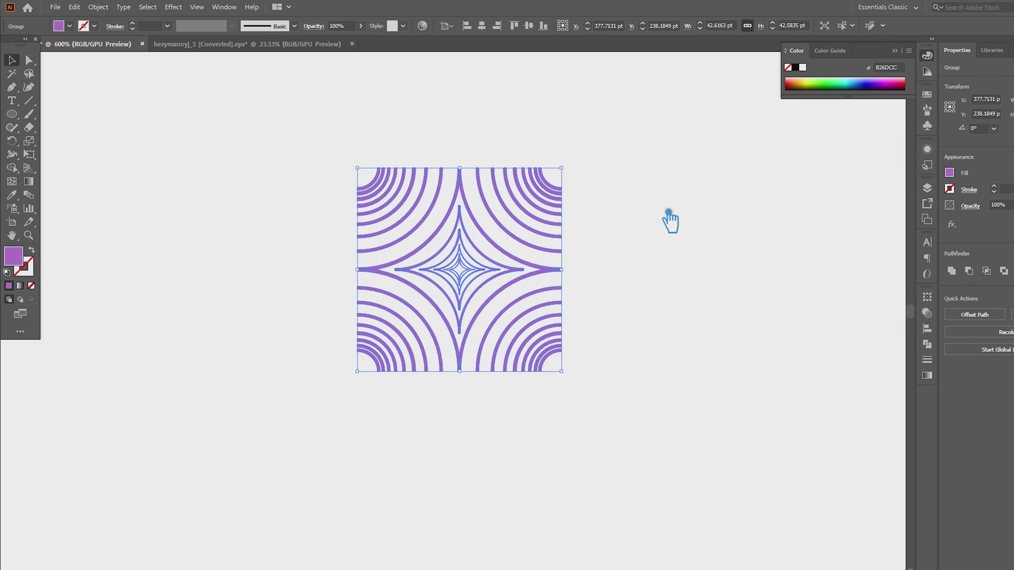
click(669, 213)
click(538, 273)
- Refine the tile's fill colour to purple 9267E5
double_click(29, 267)
drag(767, 284, 766, 218)
mouse_move(677, 208)
mouse_down()
mouse_move(680, 225)
mouse_move(686, 196)
mouse_up()
click(863, 172)
- Shrink the tile to about 14.7 pt across and move it down-left
click(656, 268)
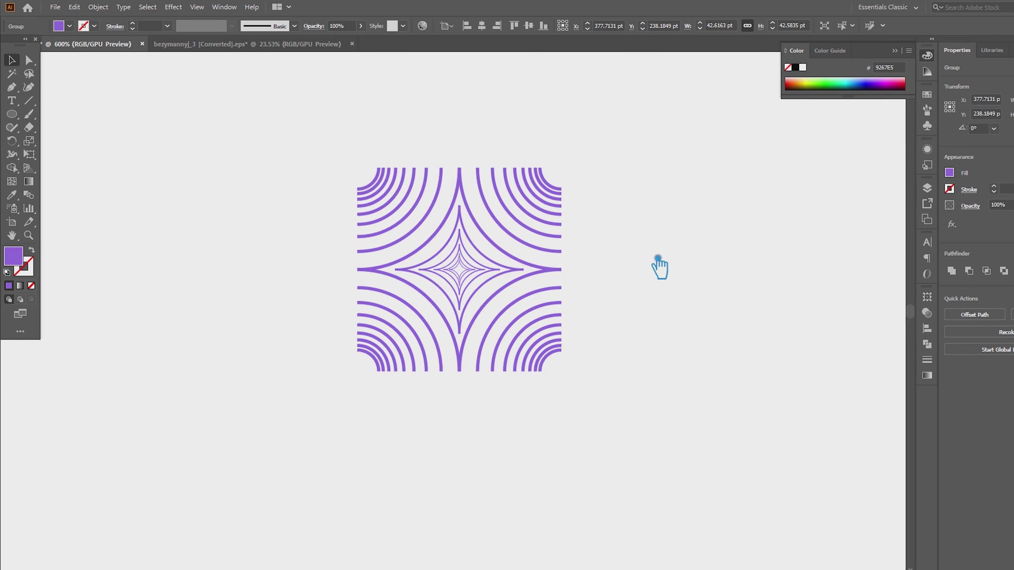
drag(618, 400, 355, 172)
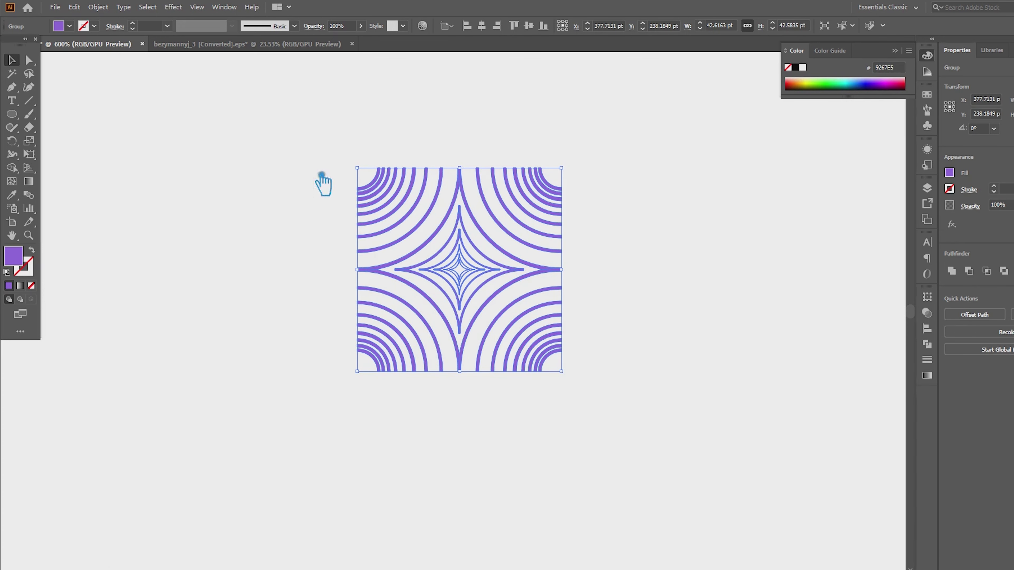
mouse_move(562, 372)
mouse_down()
mouse_move(428, 238)
mouse_move(253, 243)
mouse_up()
drag(249, 203, 178, 229)
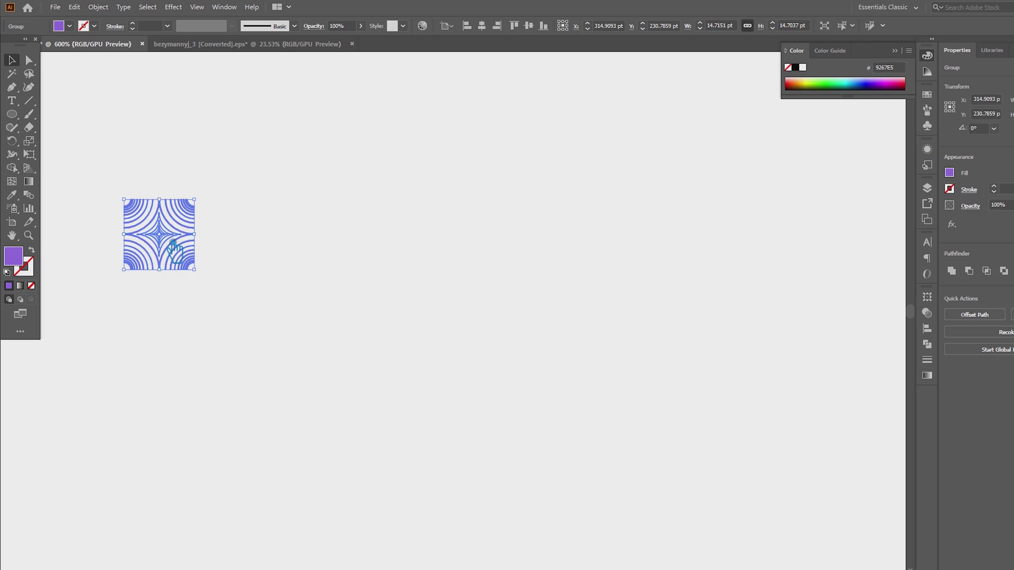
- Remove the extra tile copy and enlarge the tile to about 48.6 pt
mouse_move(205, 276)
mouse_down()
mouse_move(239, 314)
mouse_move(471, 352)
mouse_up()
click(231, 283)
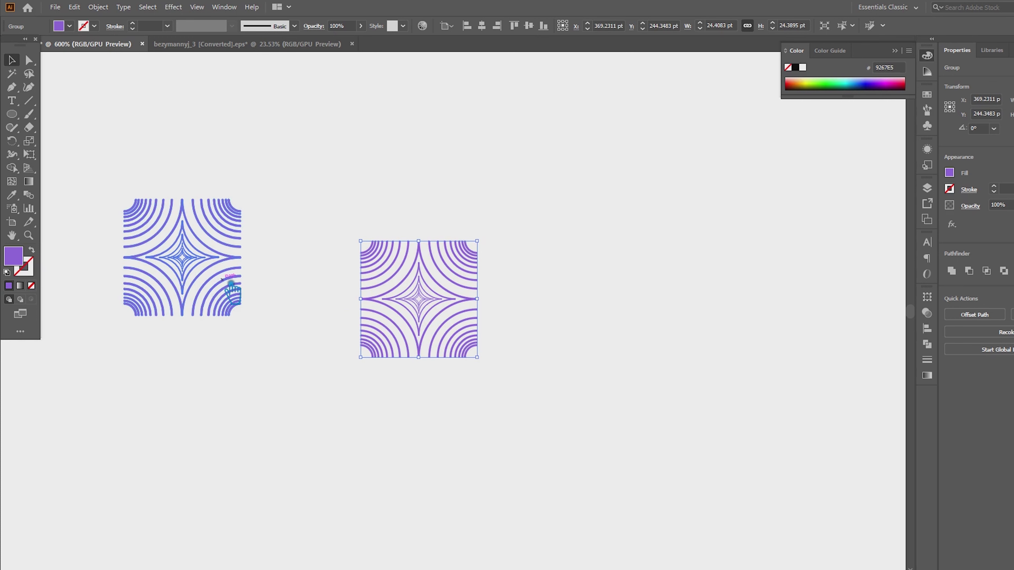
key(Delete)
click(449, 344)
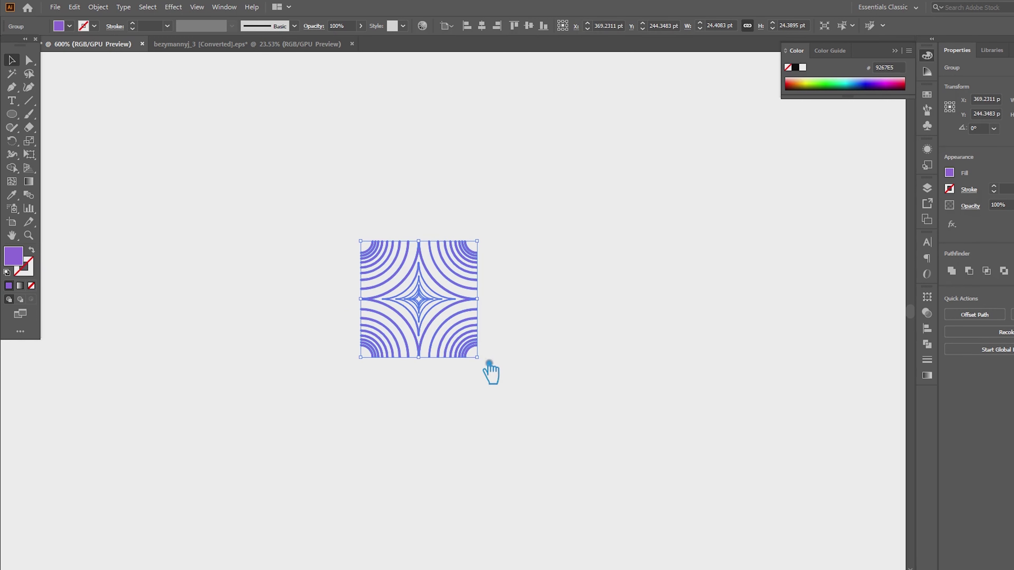
drag(488, 361, 575, 427)
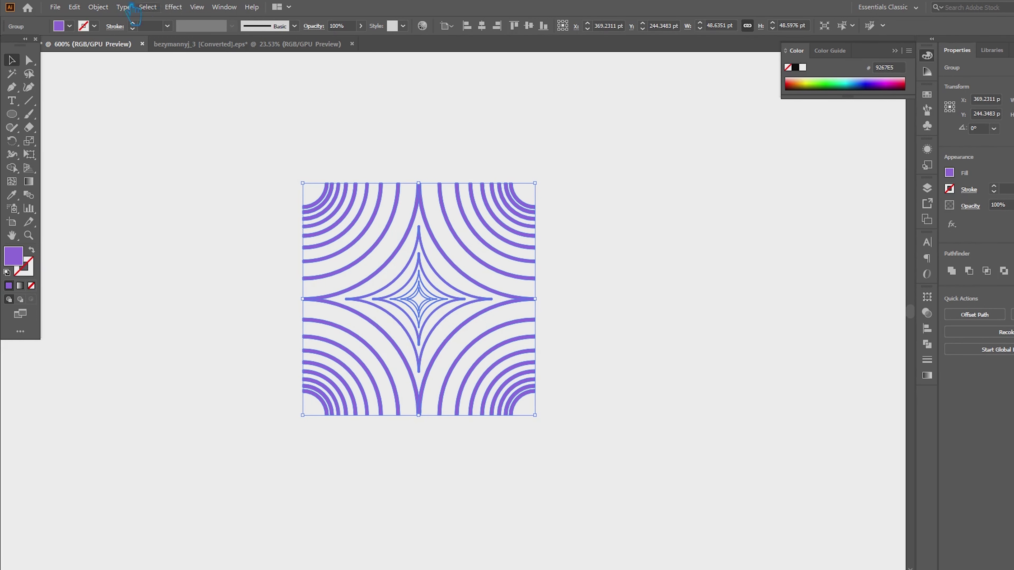
- Make a new pattern from the tile using the Brick by Row layout
click(98, 7)
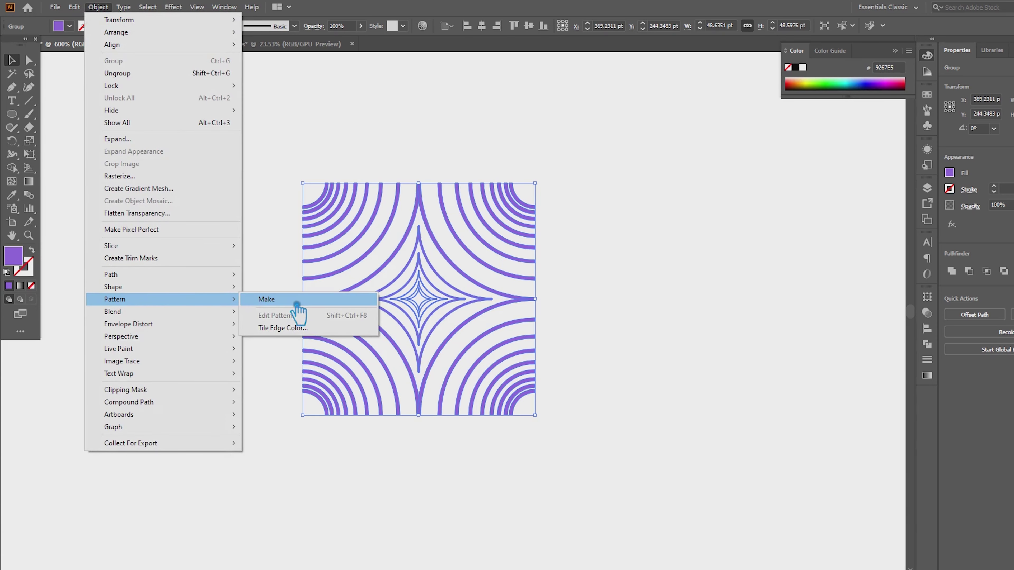
click(297, 305)
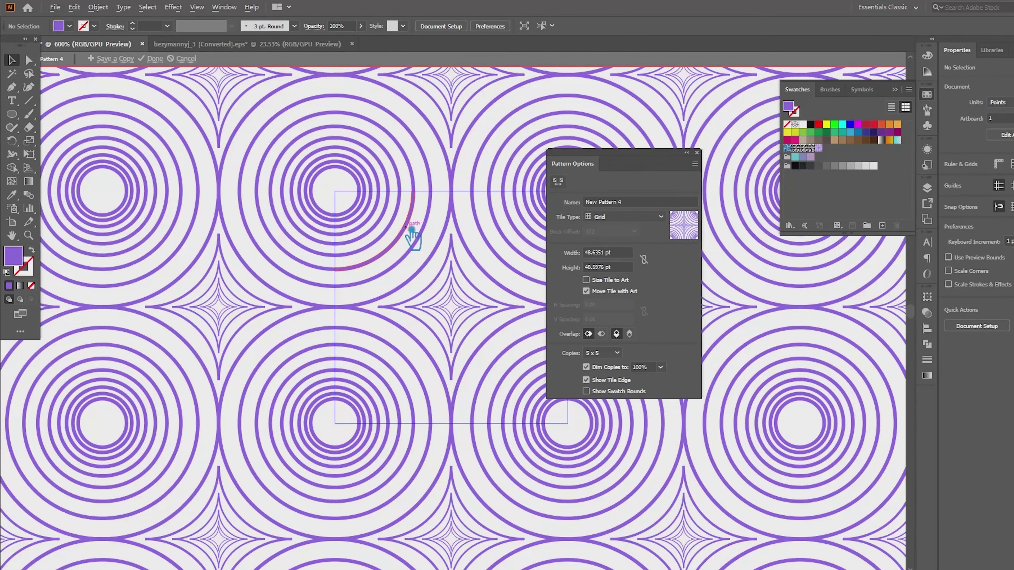
scroll(413, 238, down, 3)
scroll(414, 238, up, 1)
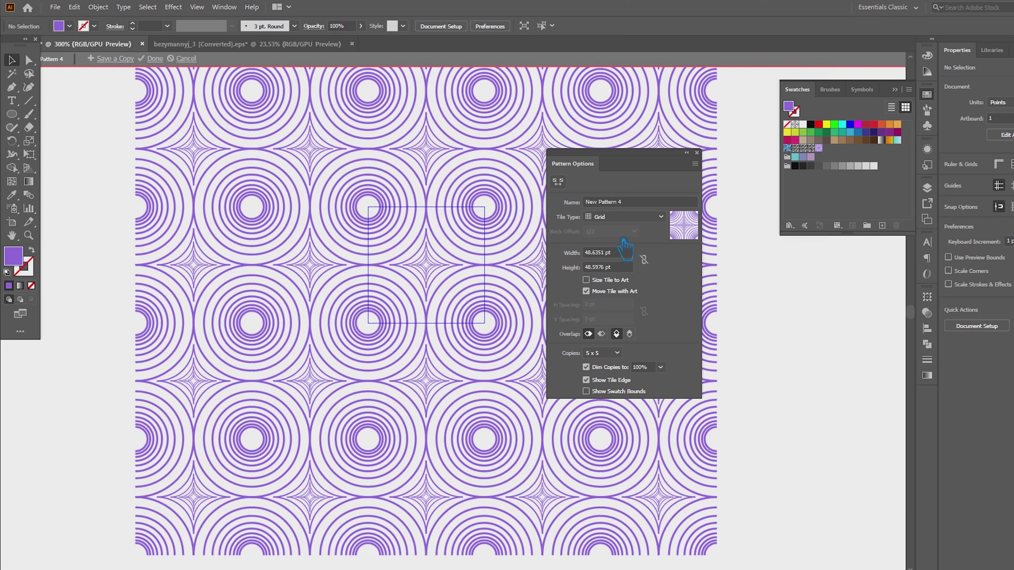
click(623, 217)
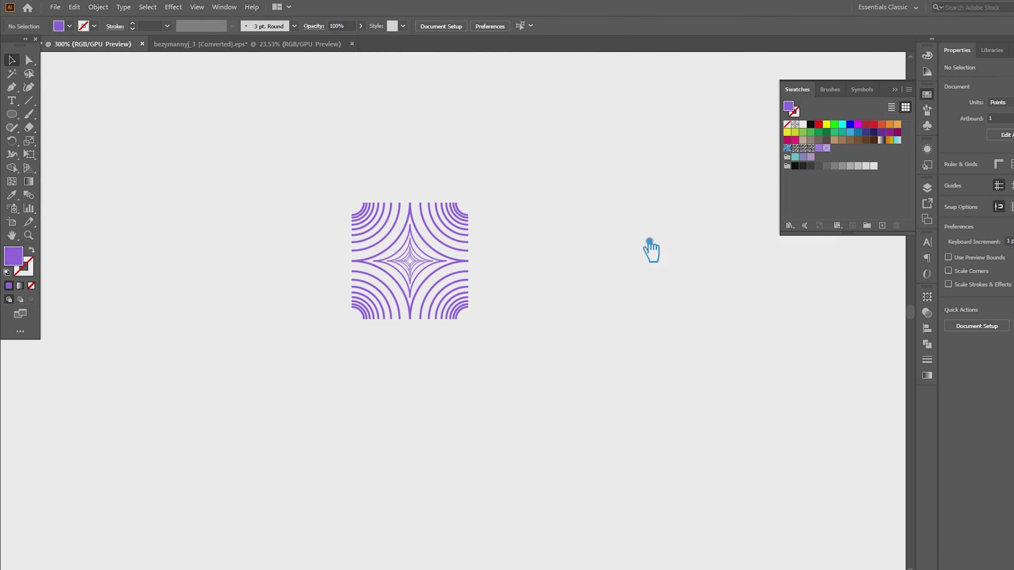
drag(613, 320, 407, 326)
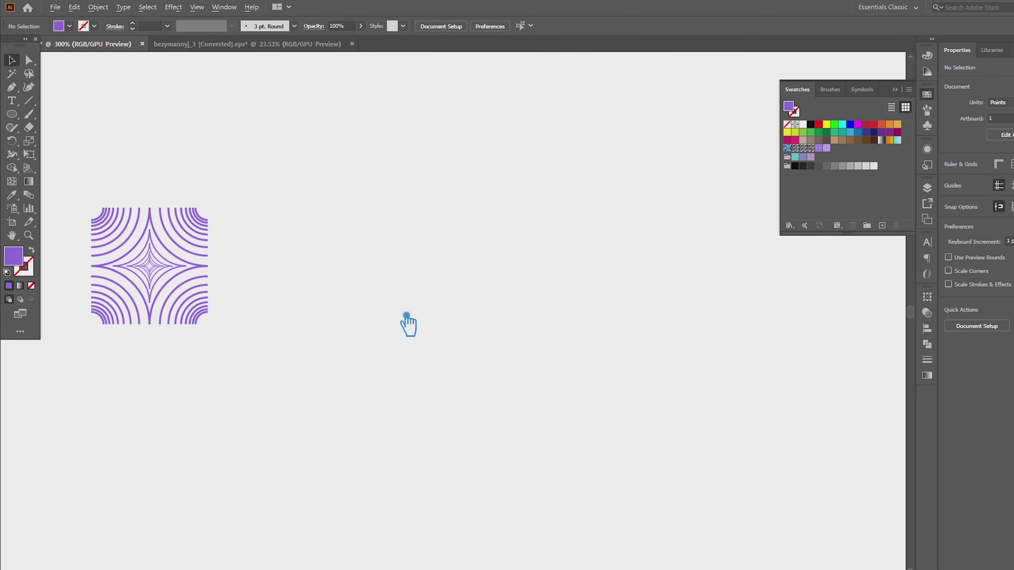
key(ctrl+minus)
key(ctrl+minus)
- Move the purple artwork group and the small tile off to the right of the artboard
click(279, 306)
drag(279, 307, 889, 434)
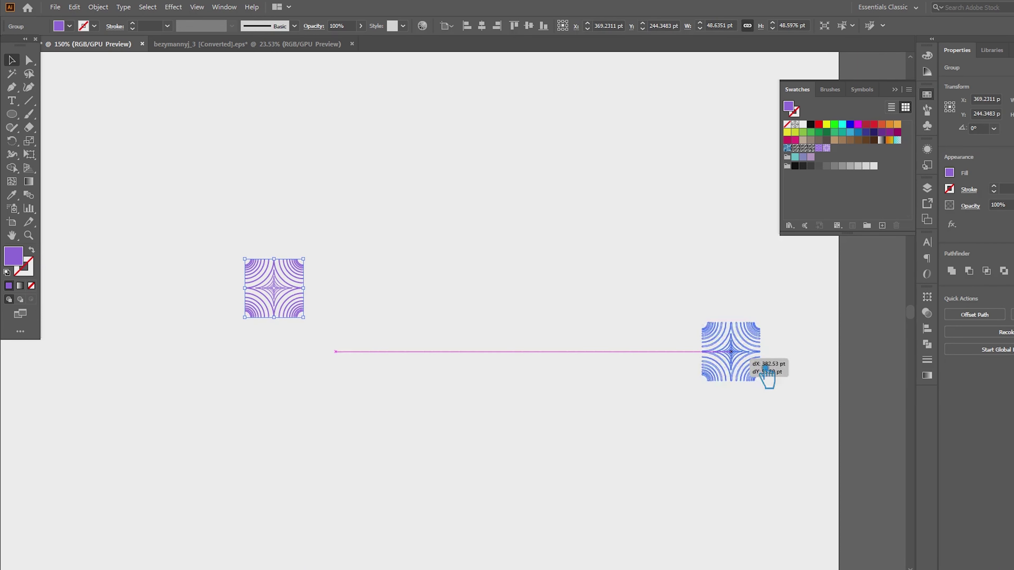
click(610, 373)
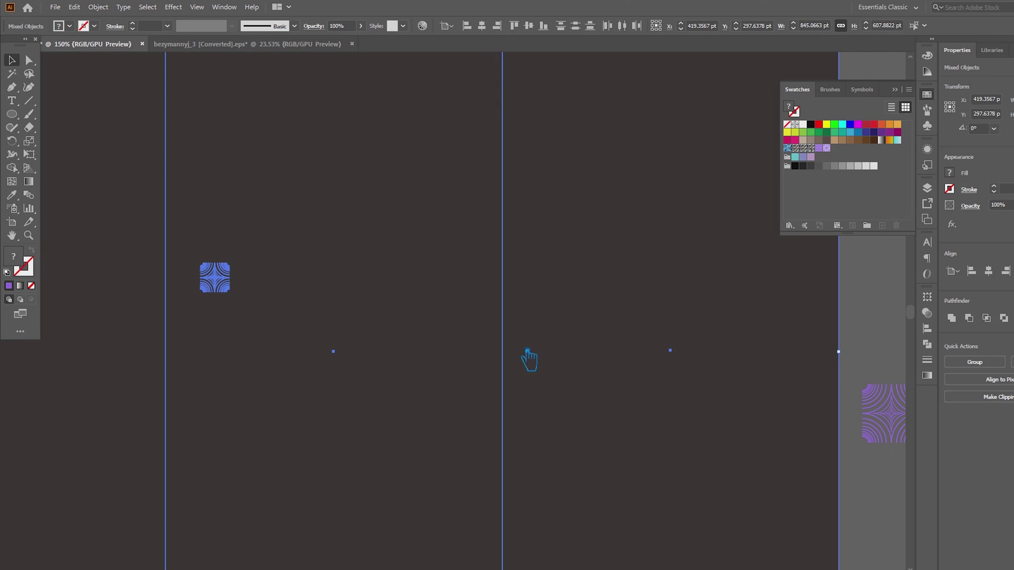
drag(215, 280, 878, 315)
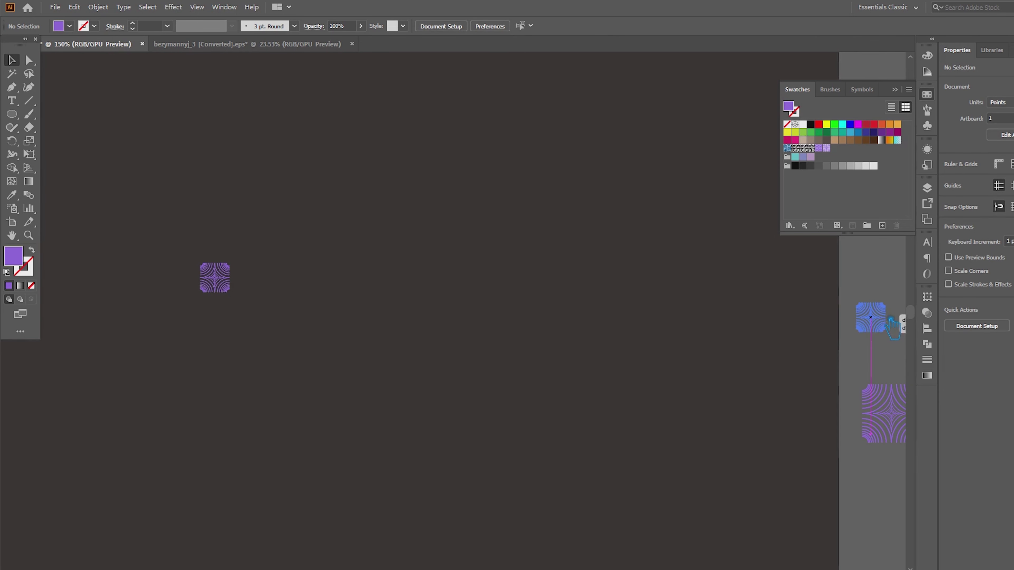
scroll(437, 285, down, 2)
- Fill the left rectangle with the wave pattern and the middle one with concentric circles
click(245, 288)
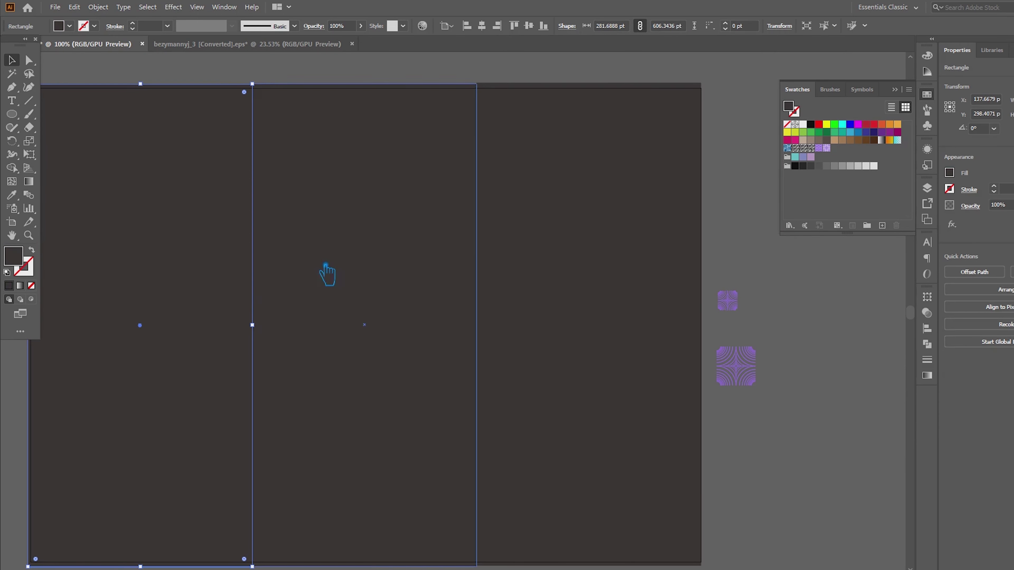
click(826, 148)
click(399, 280)
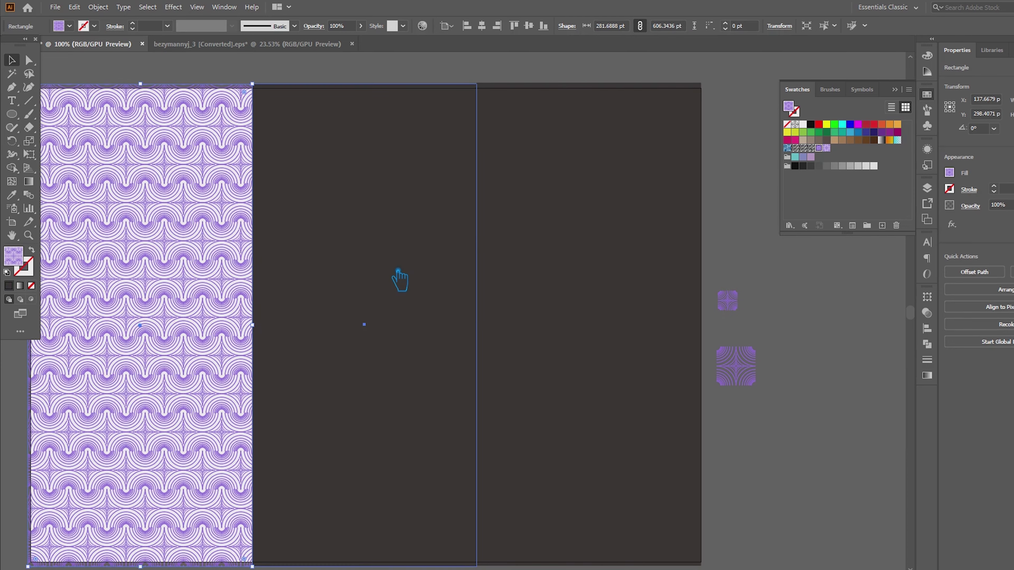
click(838, 155)
click(846, 402)
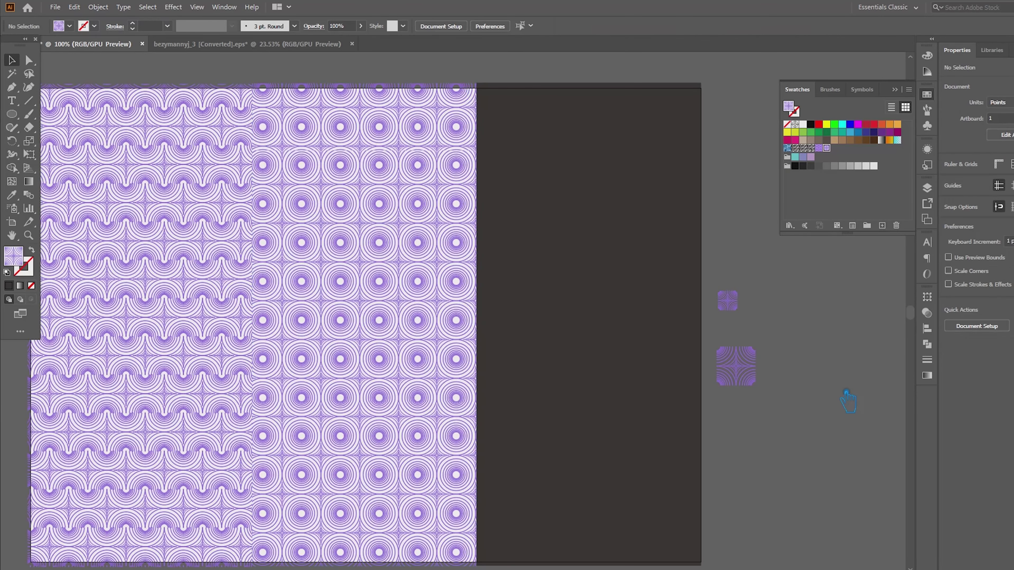
click(362, 317)
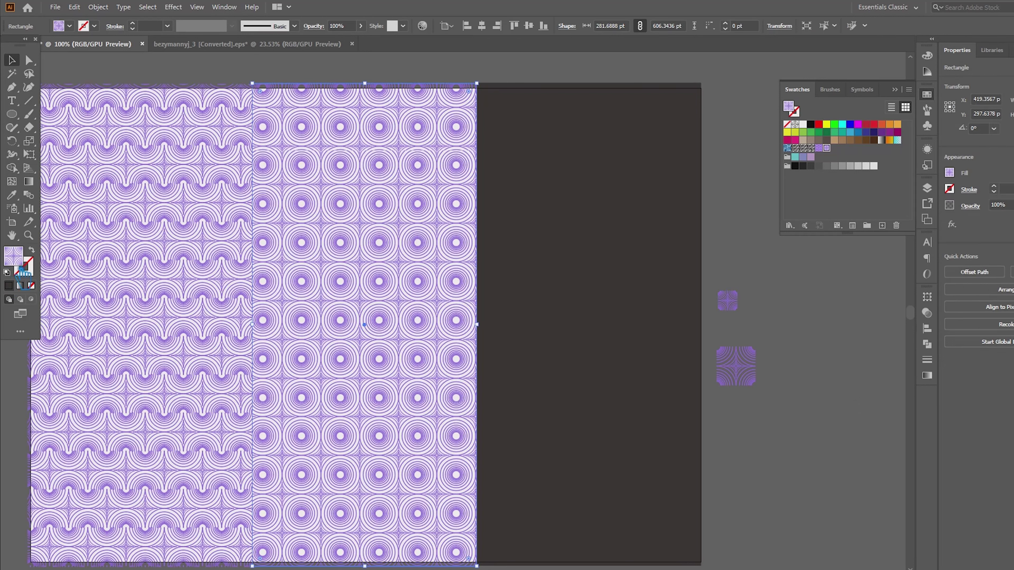
click(772, 417)
click(754, 369)
click(804, 386)
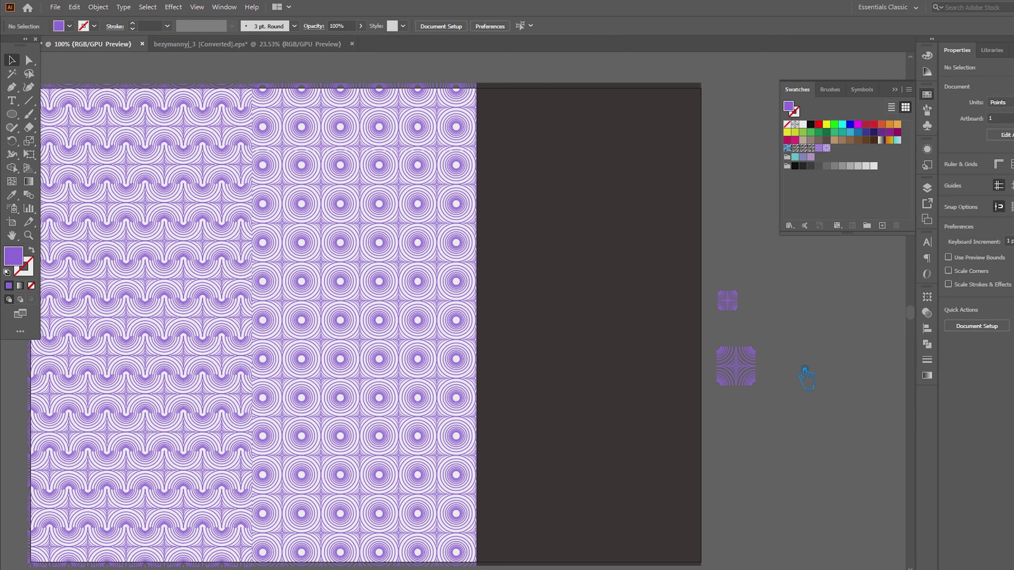
click(200, 352)
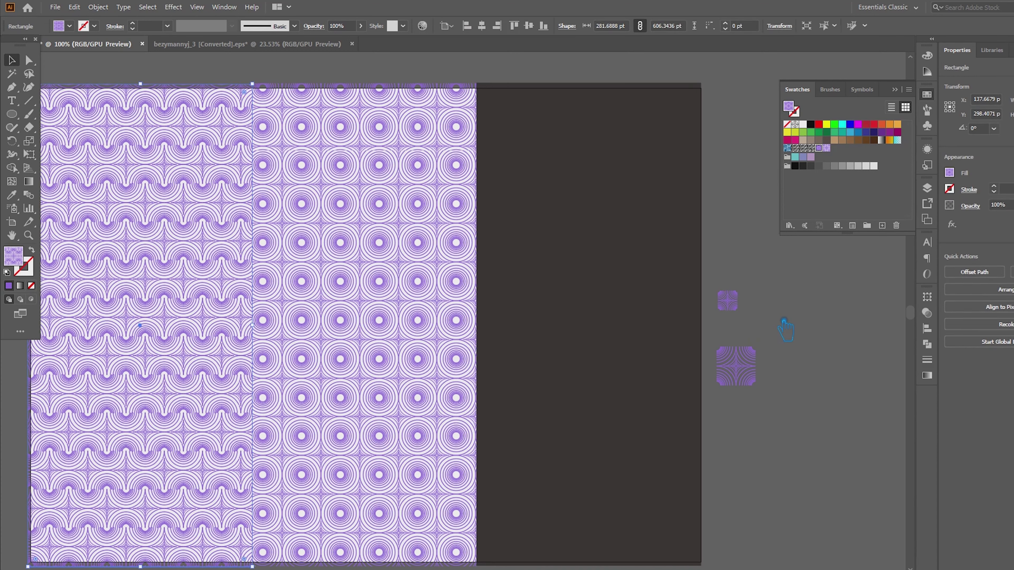
- Recolour the small circle tile a deep purple, 6B2884
click(753, 317)
click(732, 304)
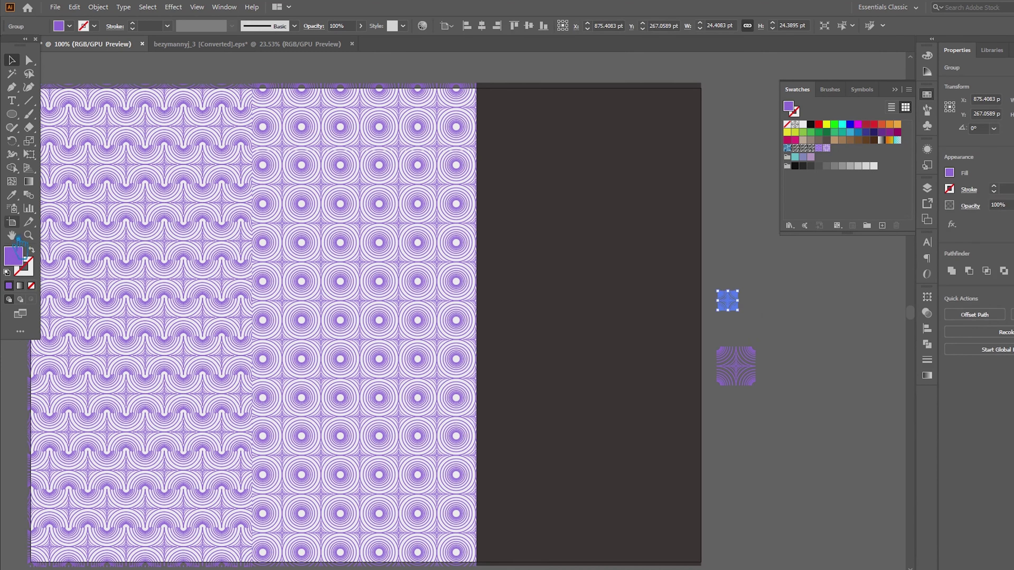
double_click(18, 264)
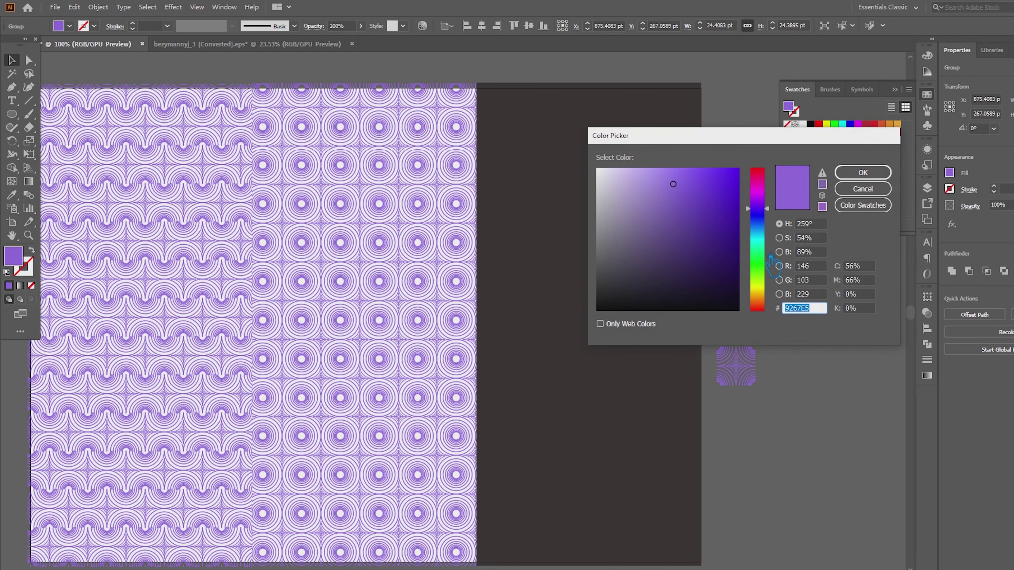
drag(775, 208, 776, 198)
mouse_move(697, 238)
mouse_down()
mouse_move(694, 212)
mouse_move(718, 238)
mouse_up()
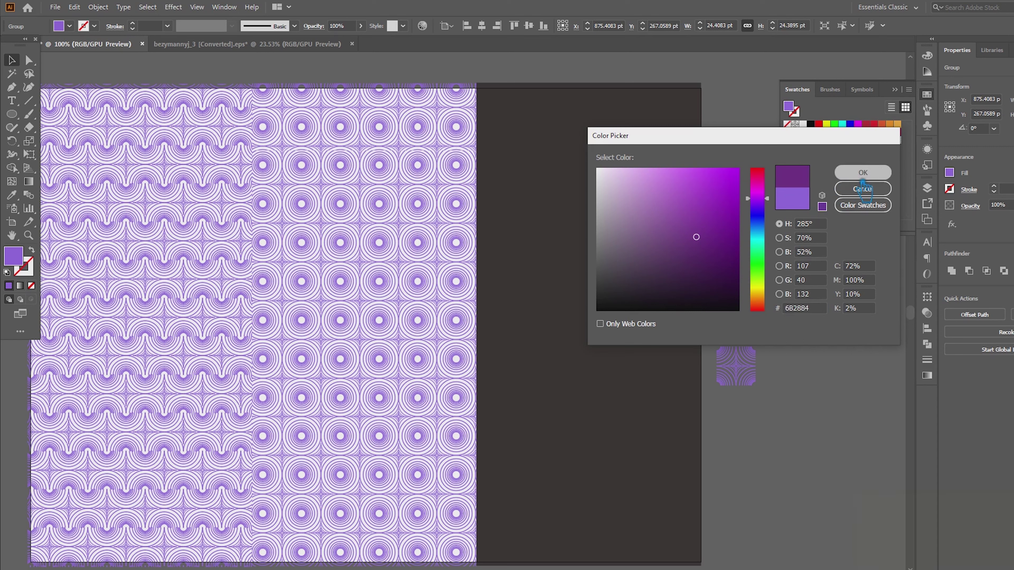
click(863, 172)
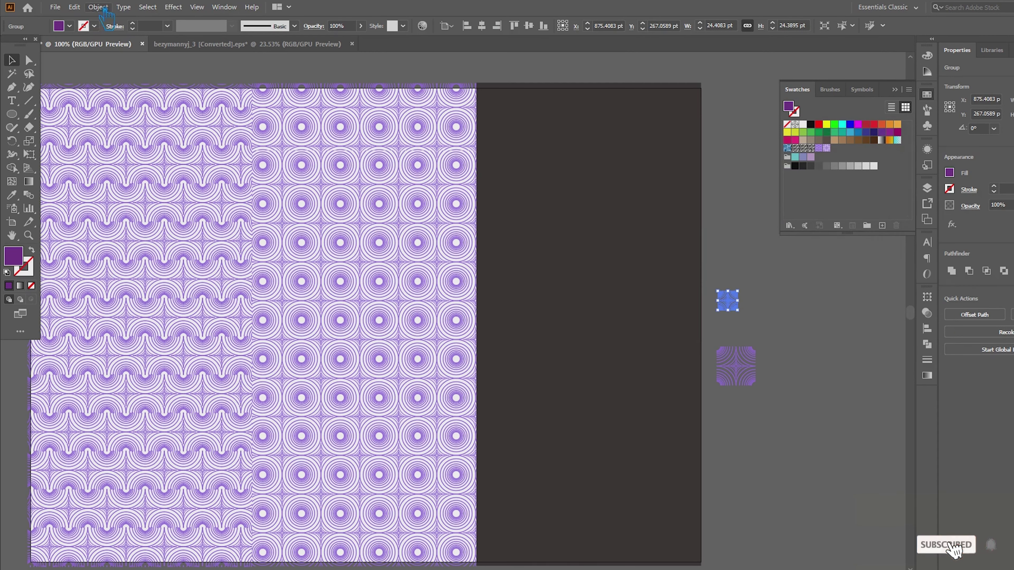
- Make the recoloured tile into New Pattern 6 and finish pattern editing
click(98, 7)
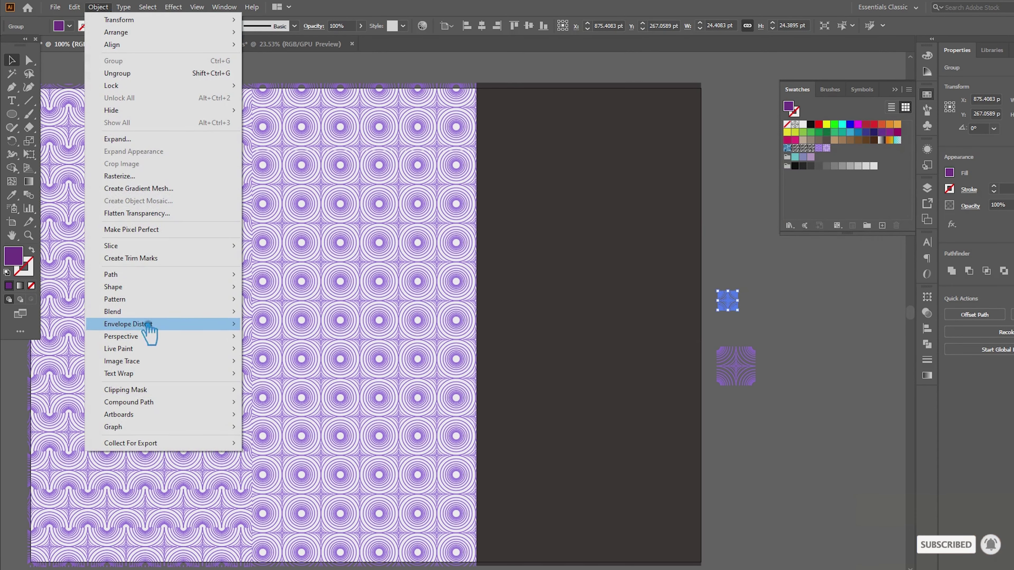
mouse_move(129, 324)
click(263, 299)
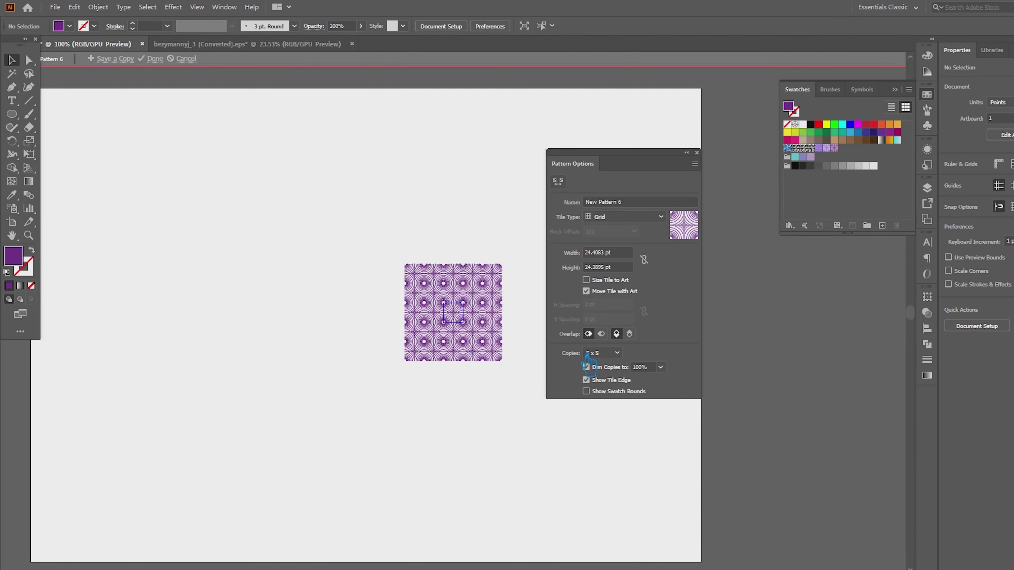
click(164, 59)
- Fill the left rectangle with the dense dark circle pattern after undoing a trial on the middle one
click(574, 336)
click(344, 320)
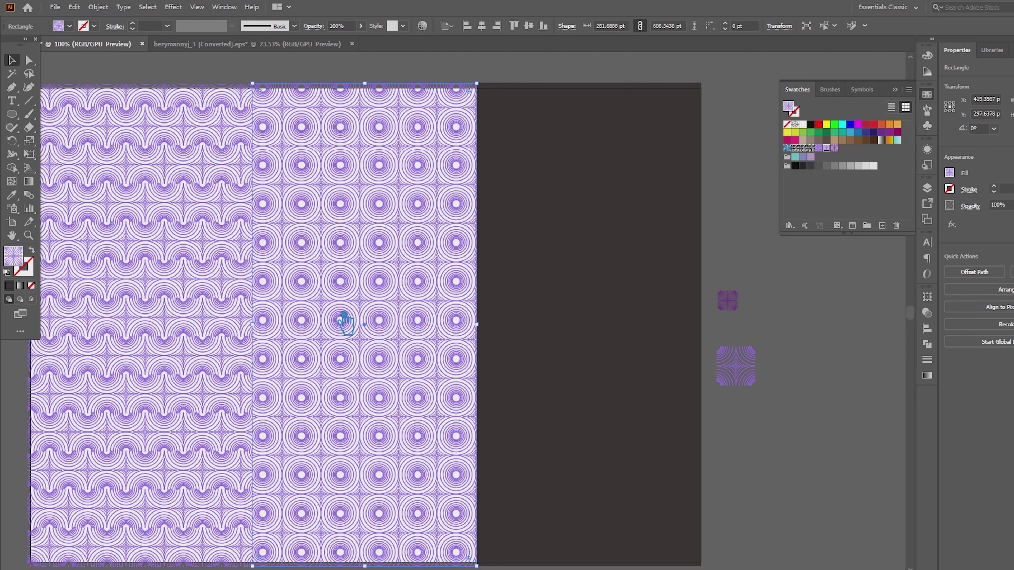
click(834, 148)
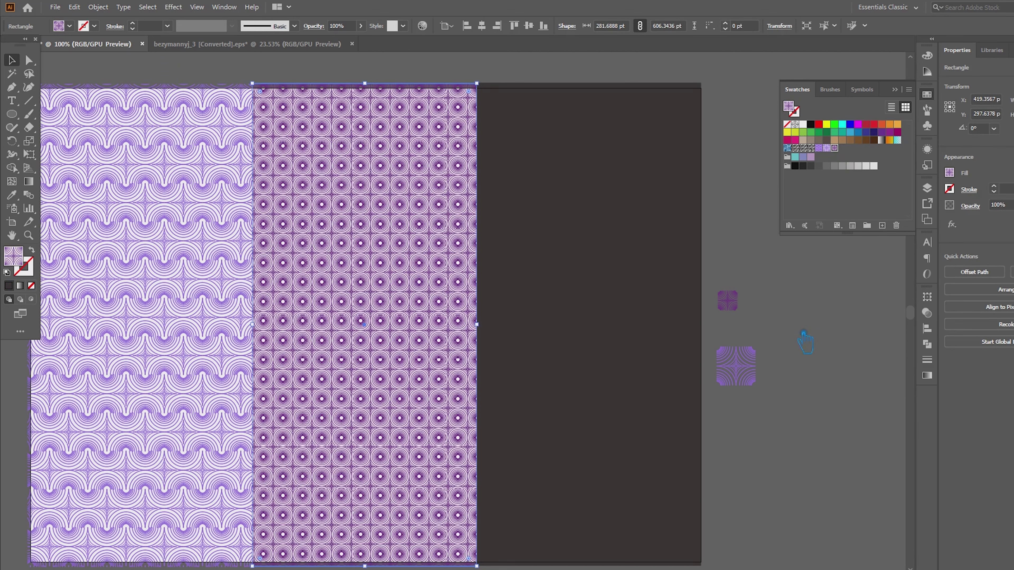
key(ctrl+z)
click(199, 335)
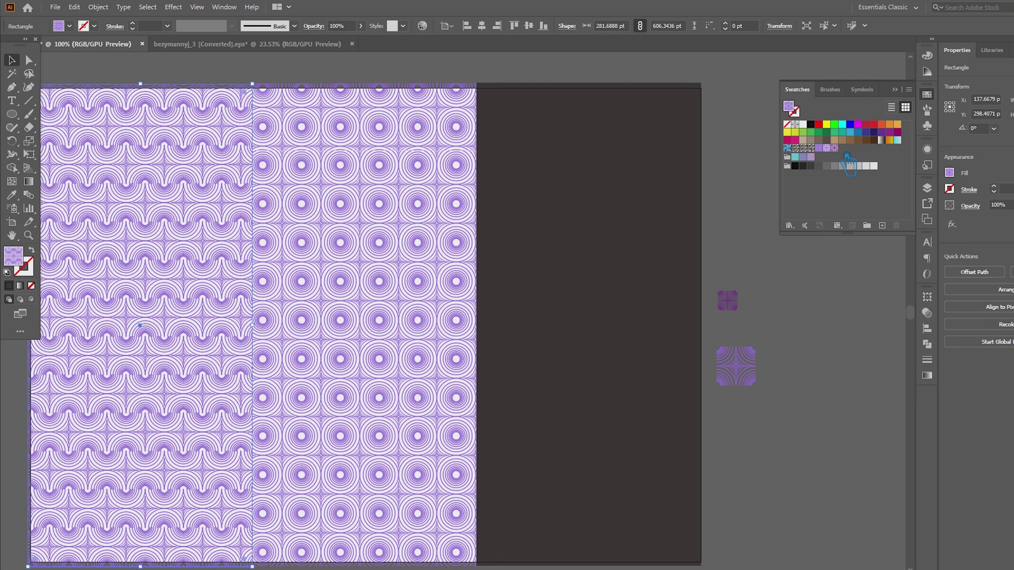
click(834, 149)
click(804, 400)
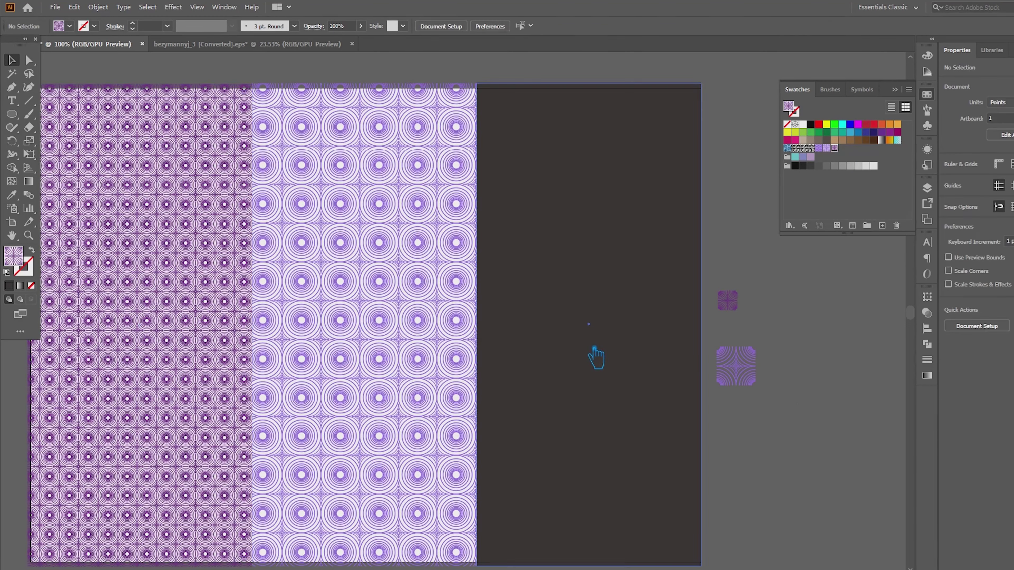
- Try several swatches on the right rectangle, settling on the wave pattern
click(593, 355)
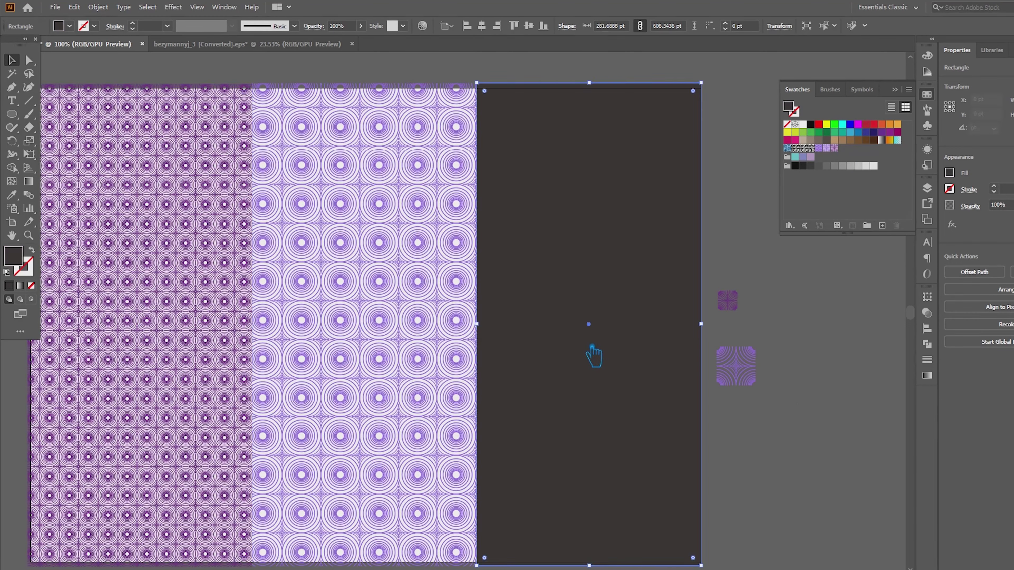
click(811, 157)
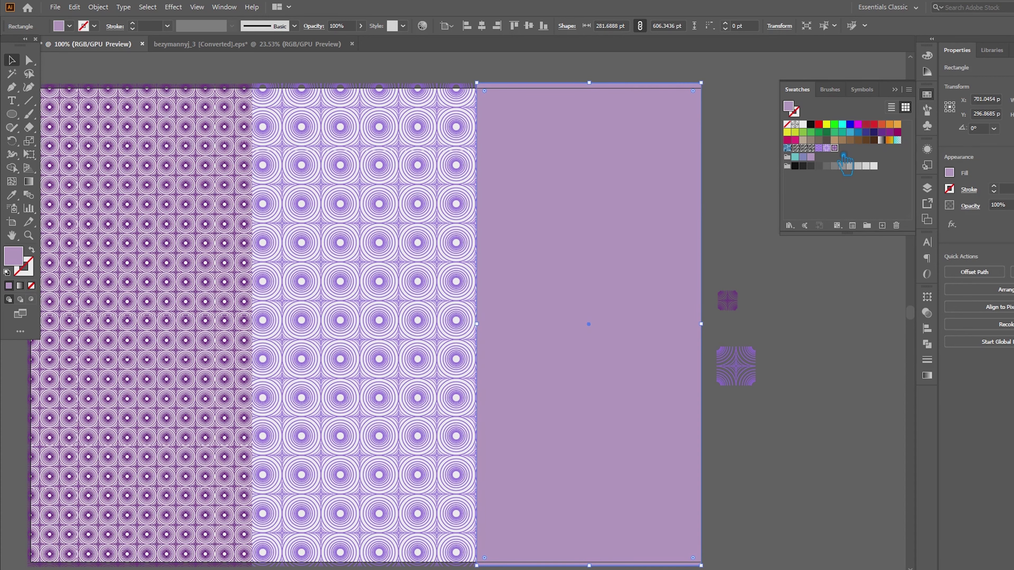
click(826, 148)
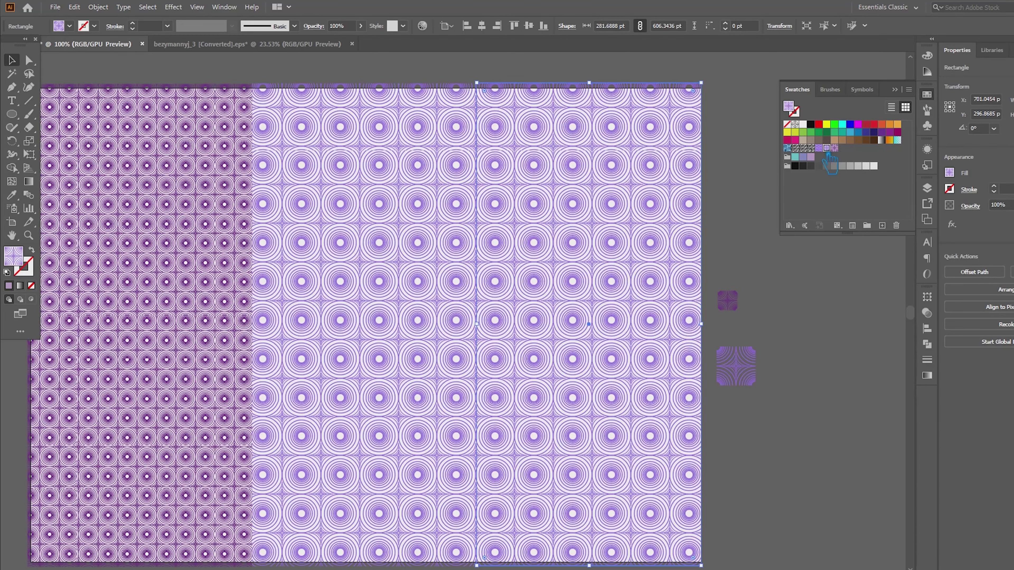
click(828, 166)
click(835, 155)
click(819, 148)
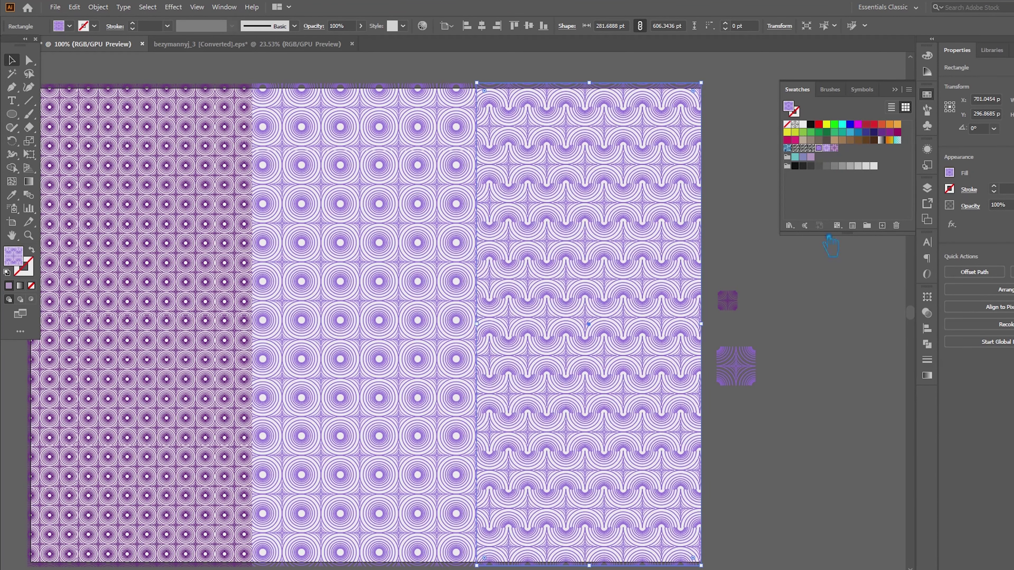
click(844, 331)
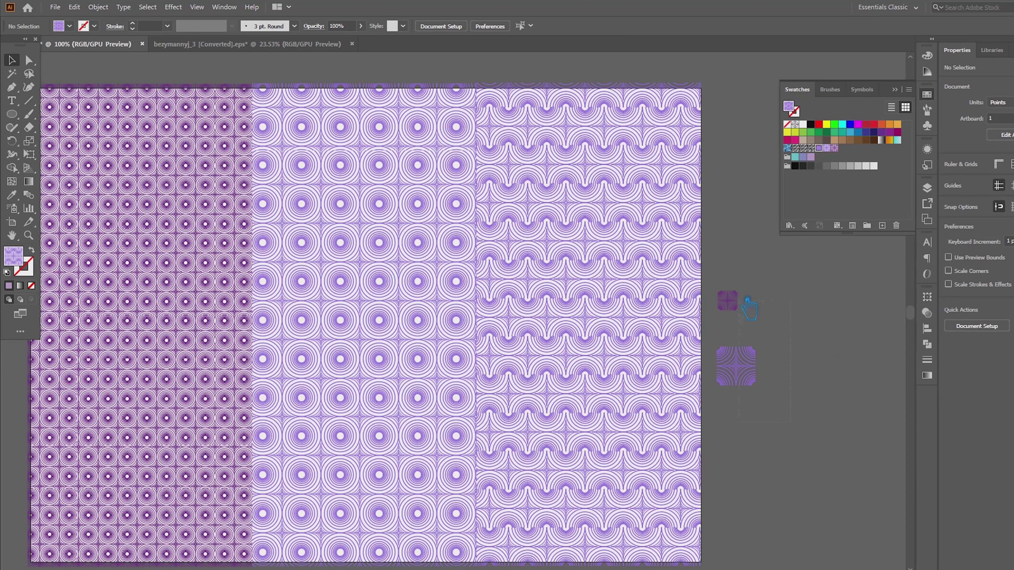
- Move the two small tiles right and zoom in on the patterned rectangles
drag(735, 367, 839, 370)
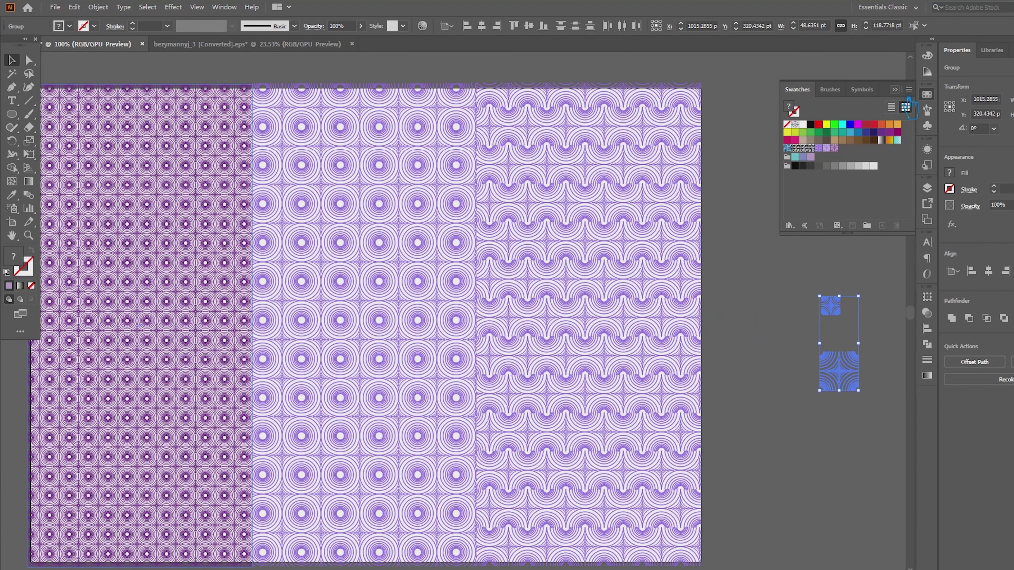
click(895, 89)
click(815, 262)
scroll(423, 347, up, 2)
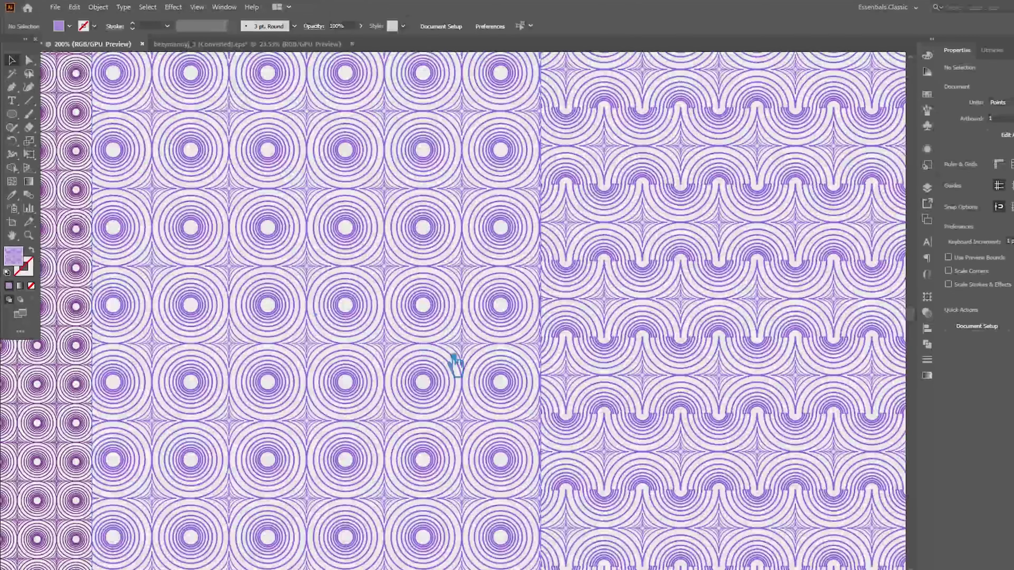